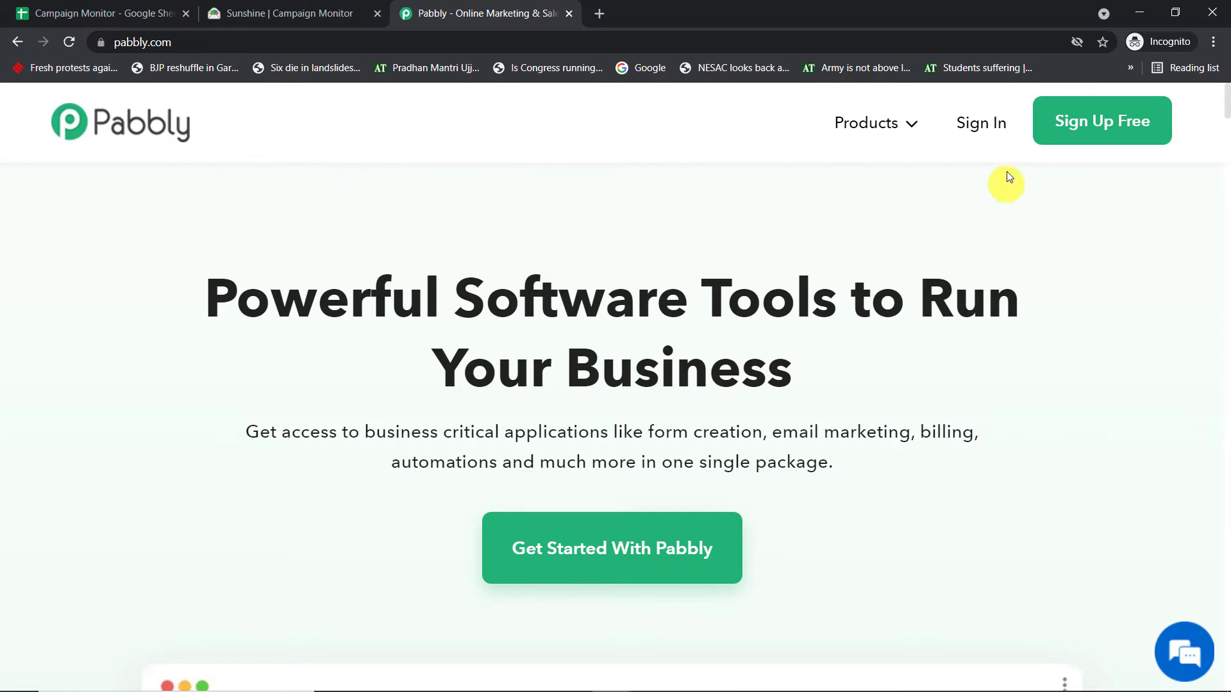
# - Enter the Pabbly account from the website's free sign-up link and open the Connect application
pyautogui.click(1104, 132)
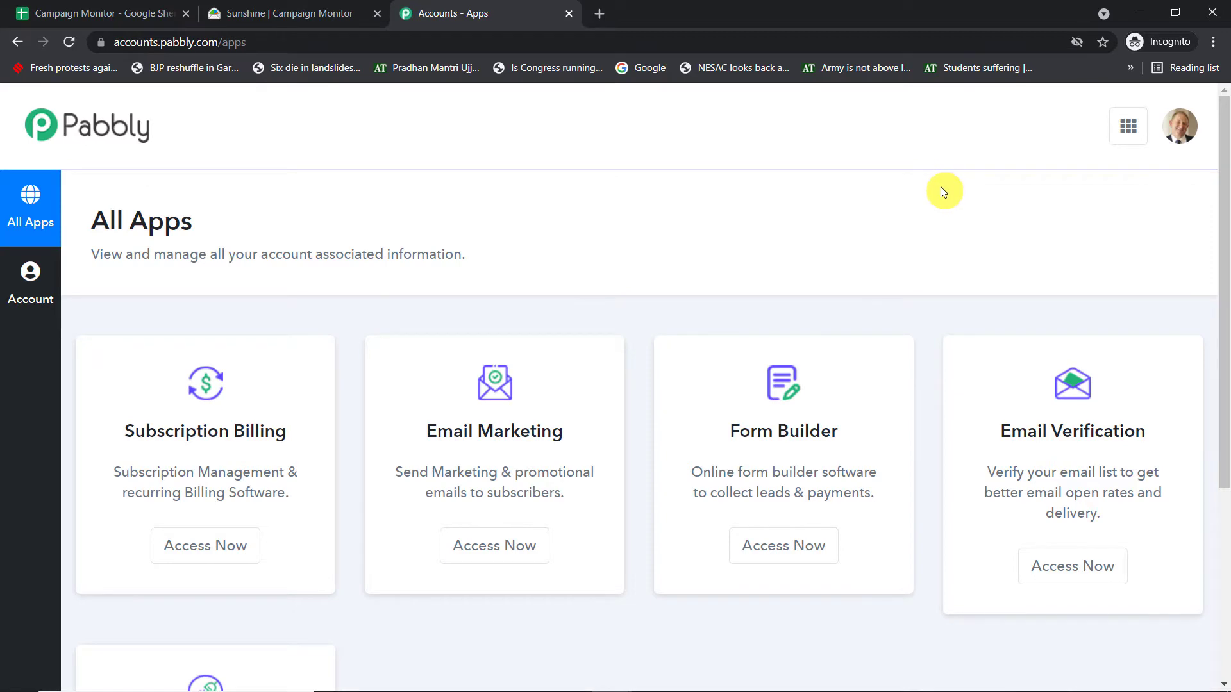
pyautogui.scroll(-5, 930, 187)
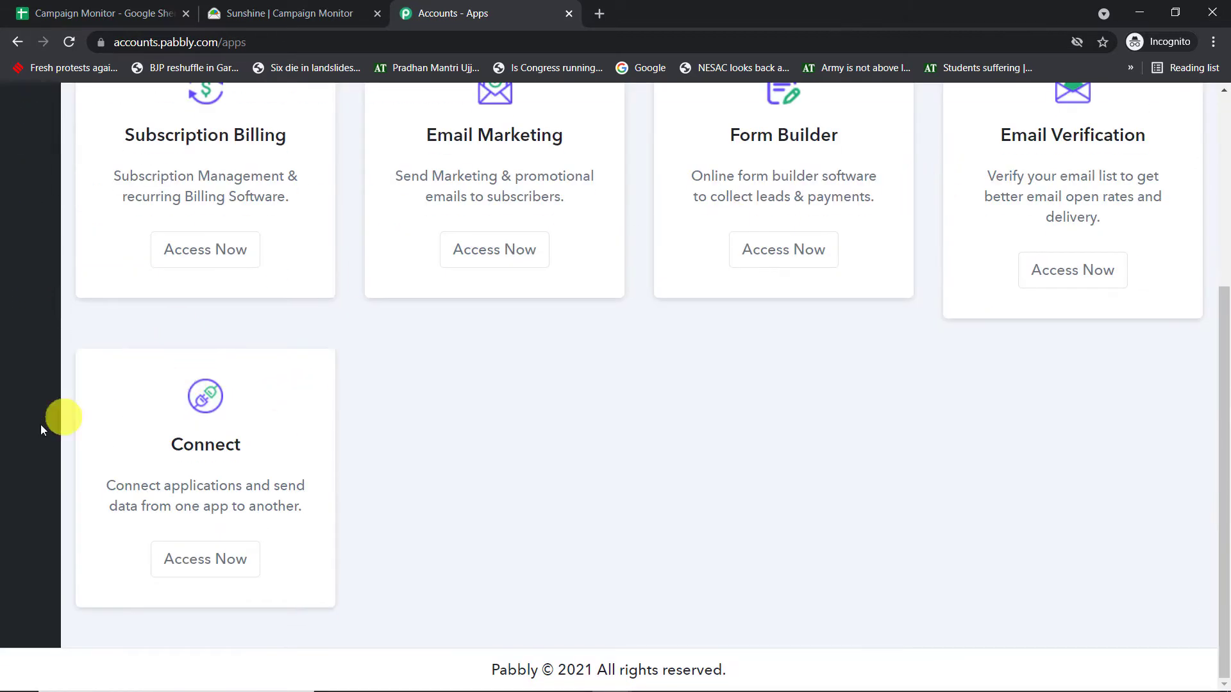
pyautogui.click(223, 560)
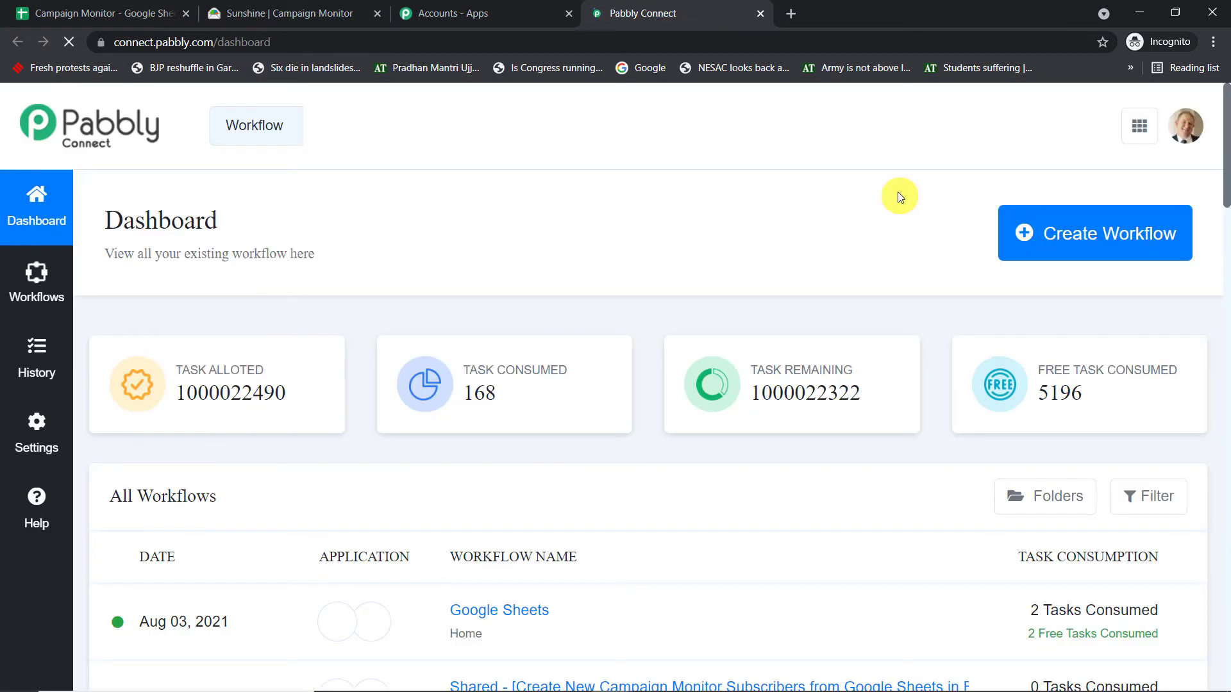
# - Create a new workflow named "Google Sheets to Campaign Monitor"
pyautogui.click(1095, 244)
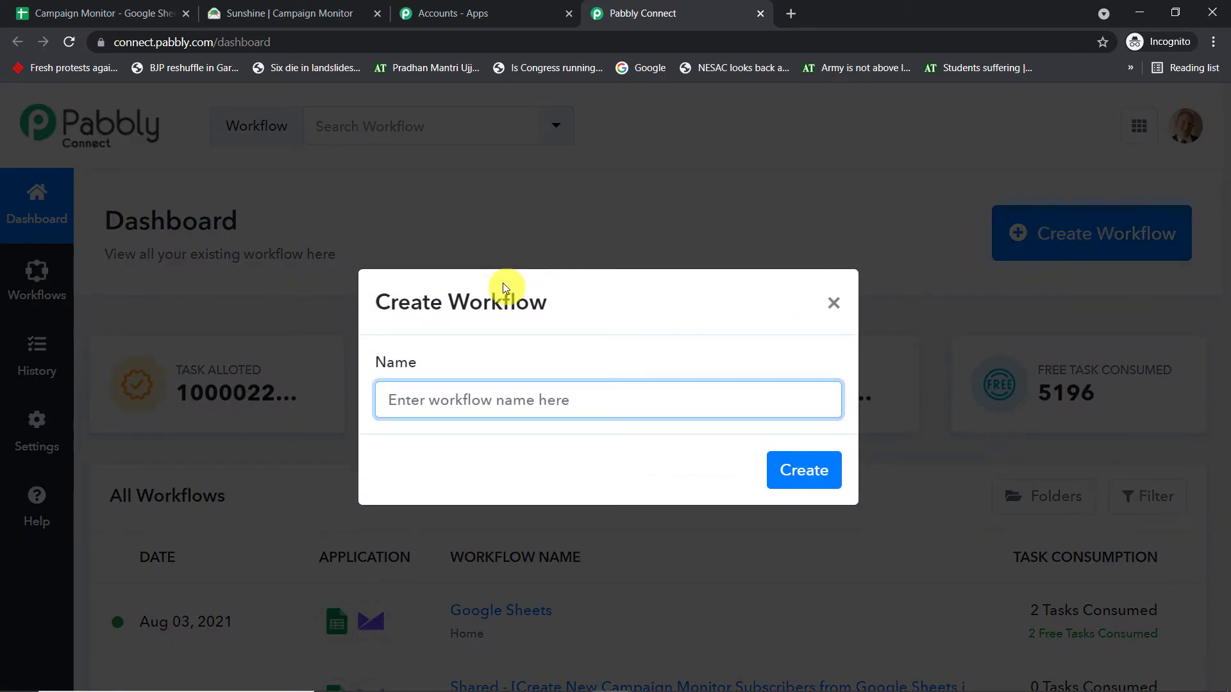
pyautogui.write('G')
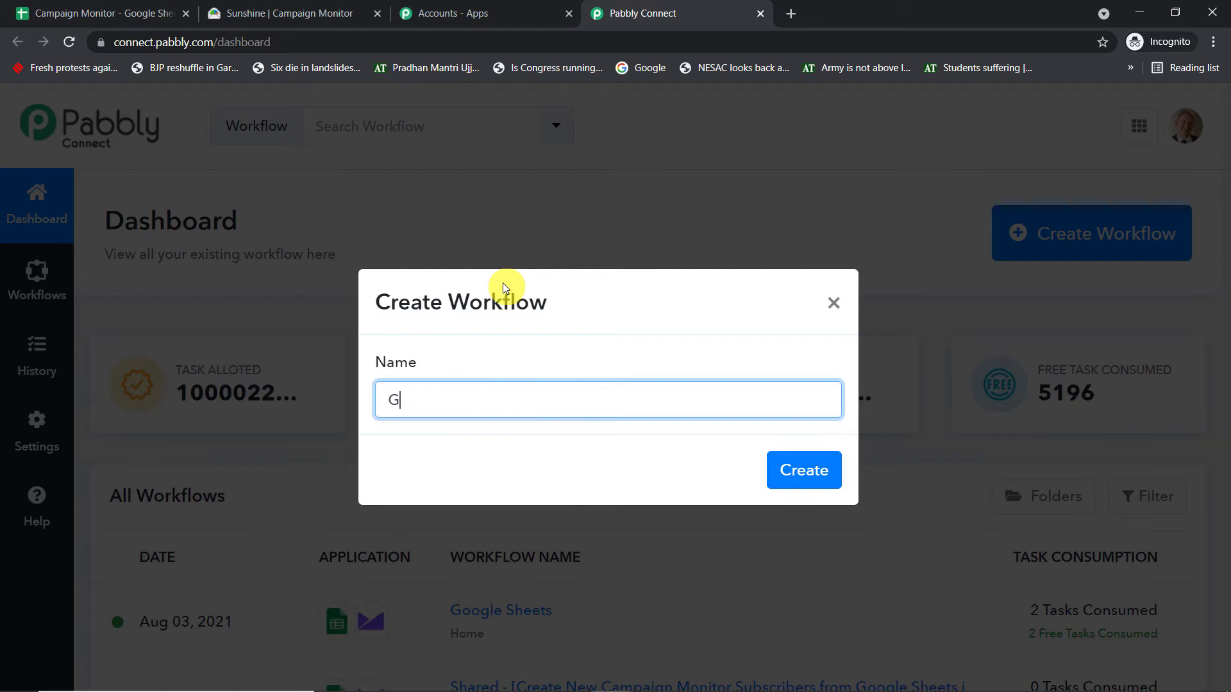
pyautogui.write('oogle Sheets to')
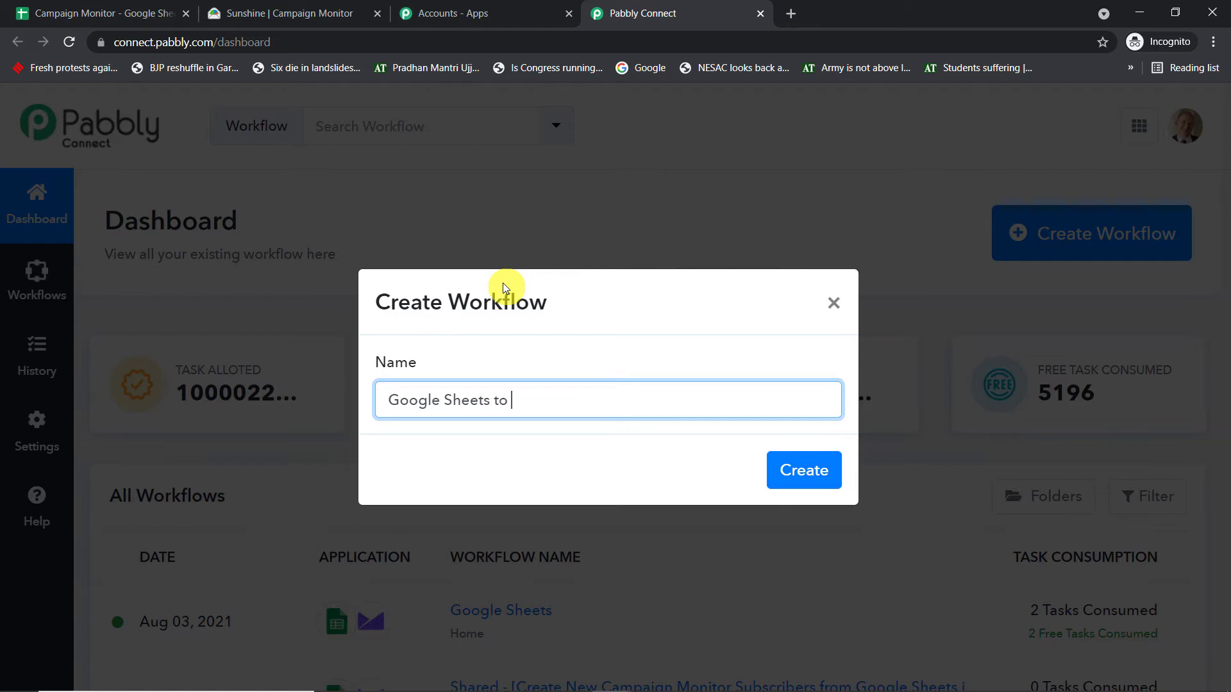
pyautogui.write(' Campaign Monito')
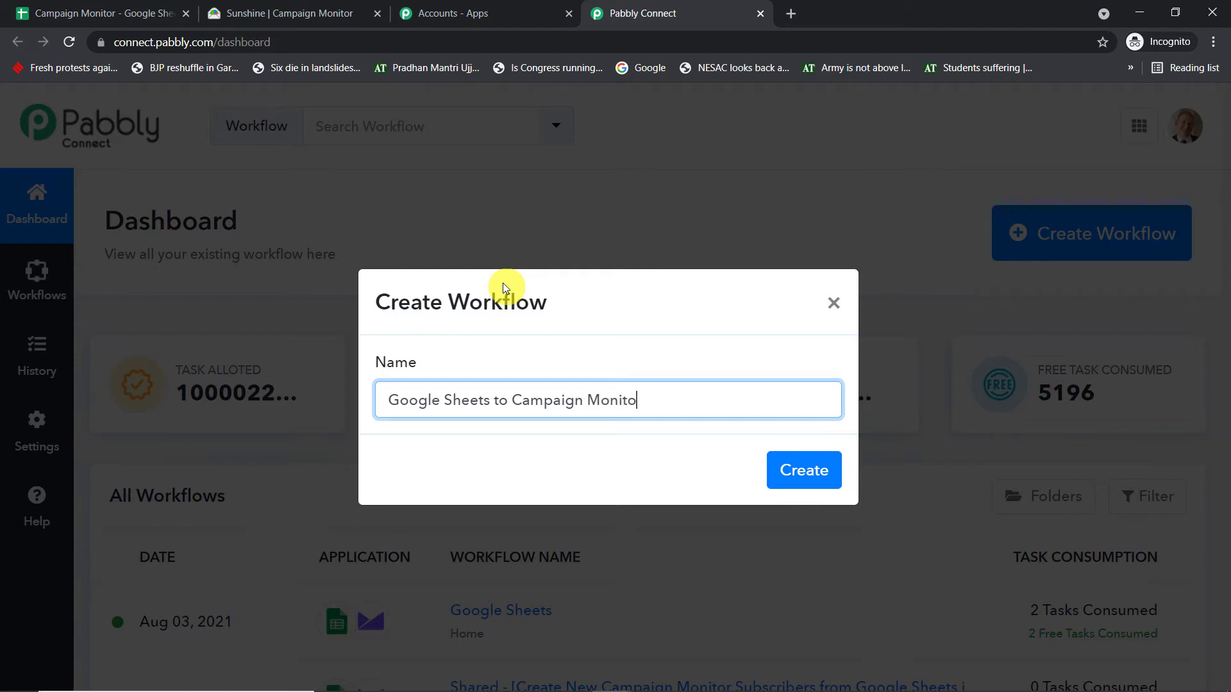
pyautogui.write('r')
pyautogui.click(798, 470)
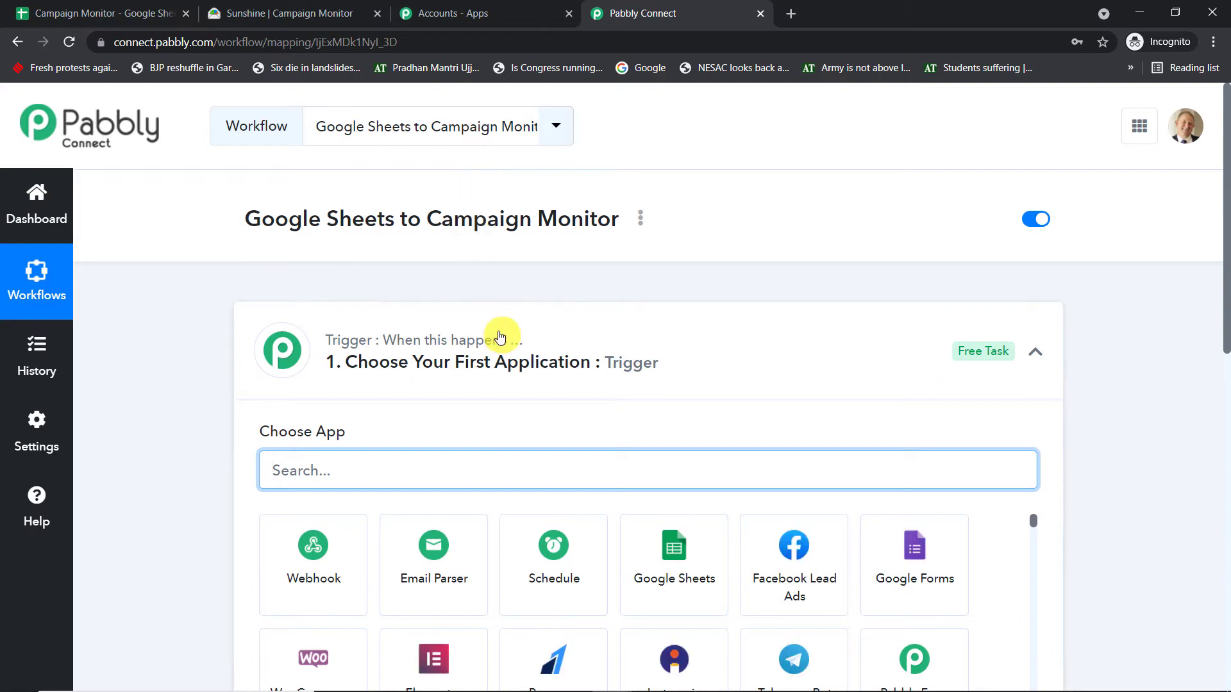
# - Set the workflow's trigger app to Google Sheets with the trigger event New Spreadsheet Row
pyautogui.click(652, 567)
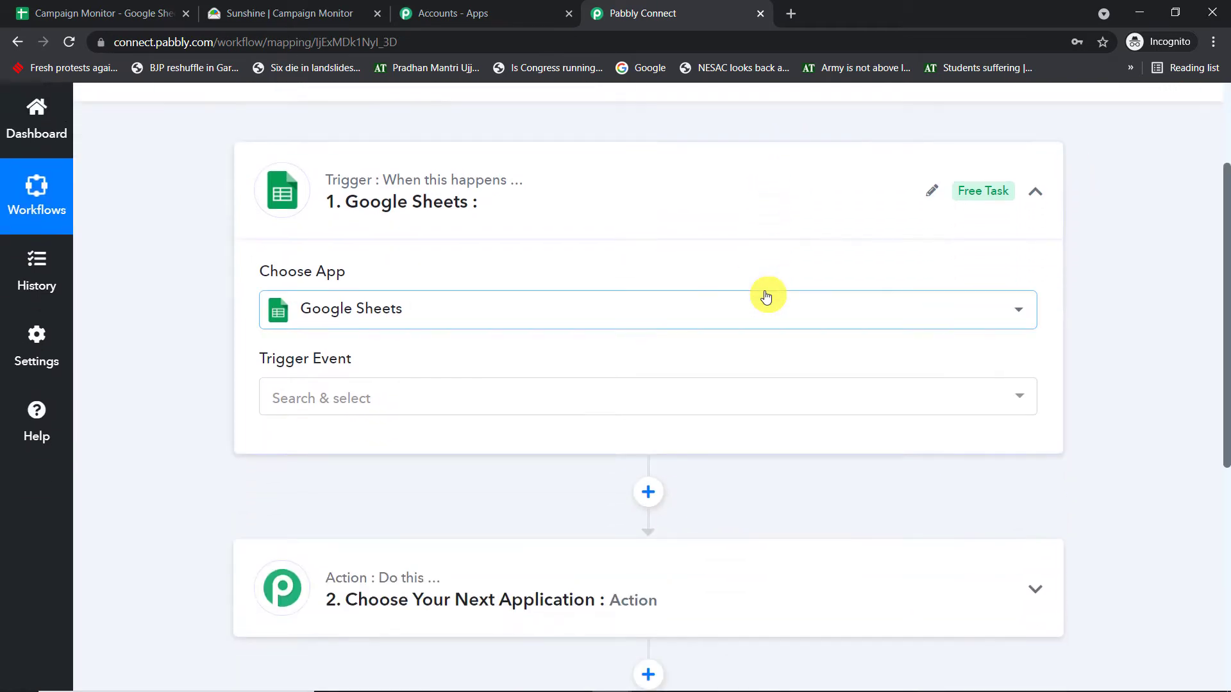
pyautogui.click(450, 399)
pyautogui.click(405, 491)
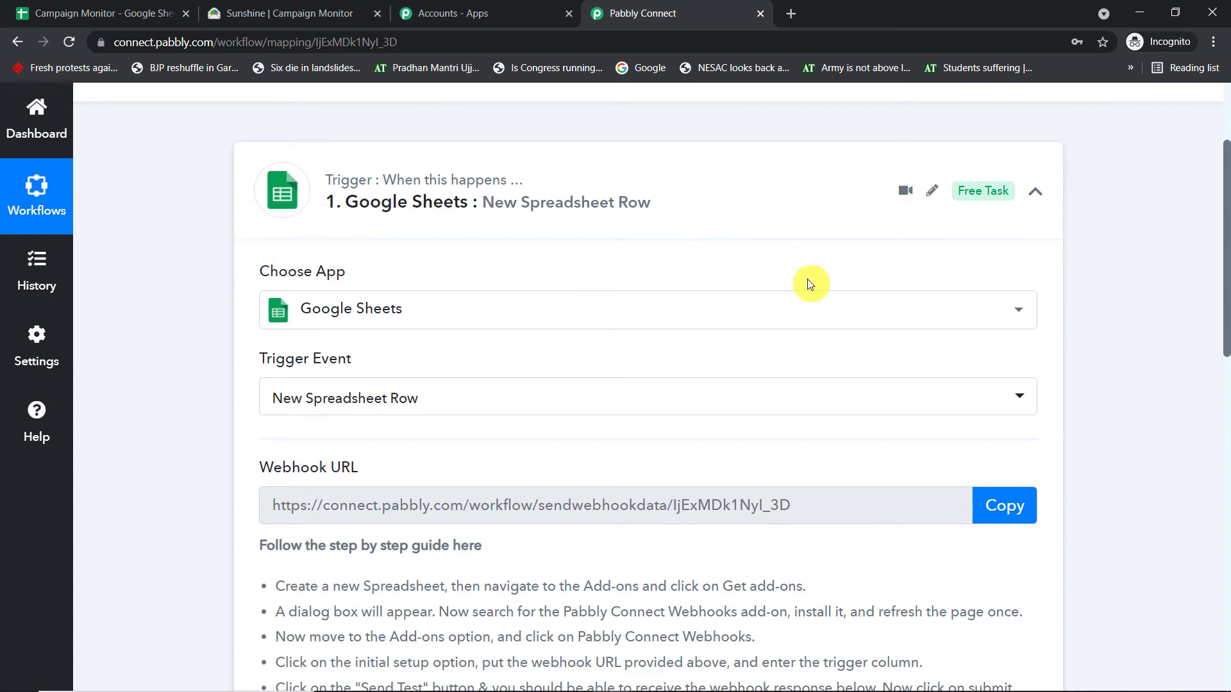
# - Open Google Sheets in a new browser tab and create a blank spreadsheet
pyautogui.click(791, 13)
pyautogui.write('goo')
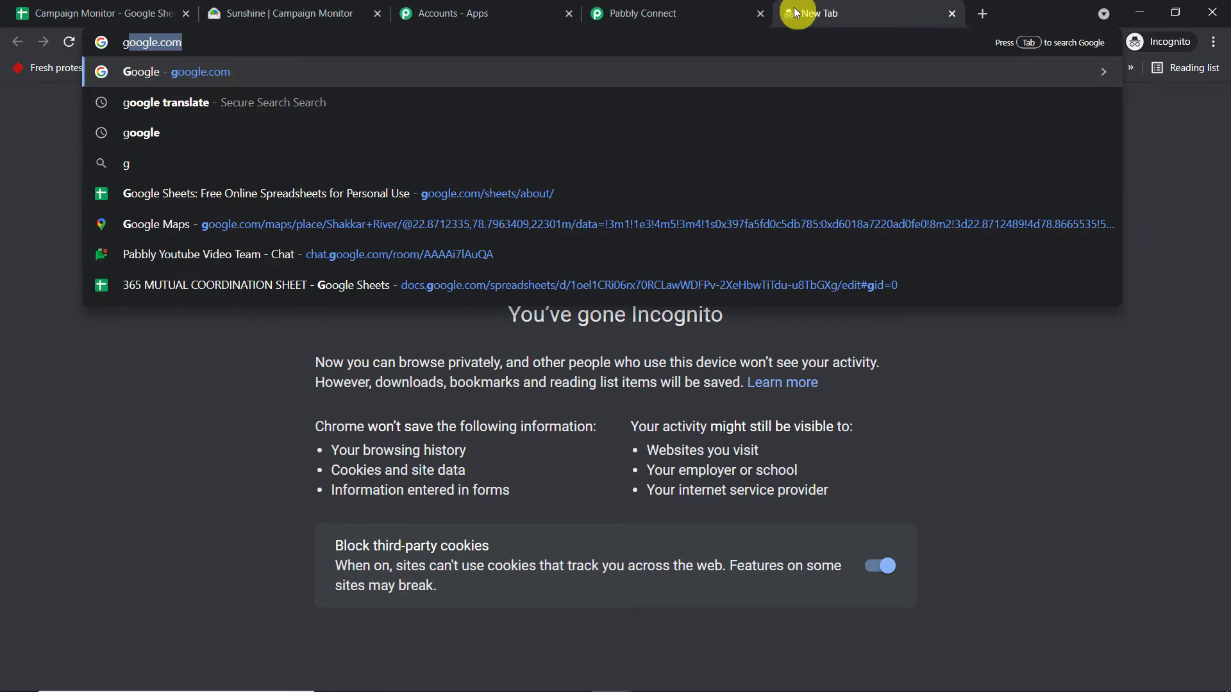
pyautogui.click(497, 199)
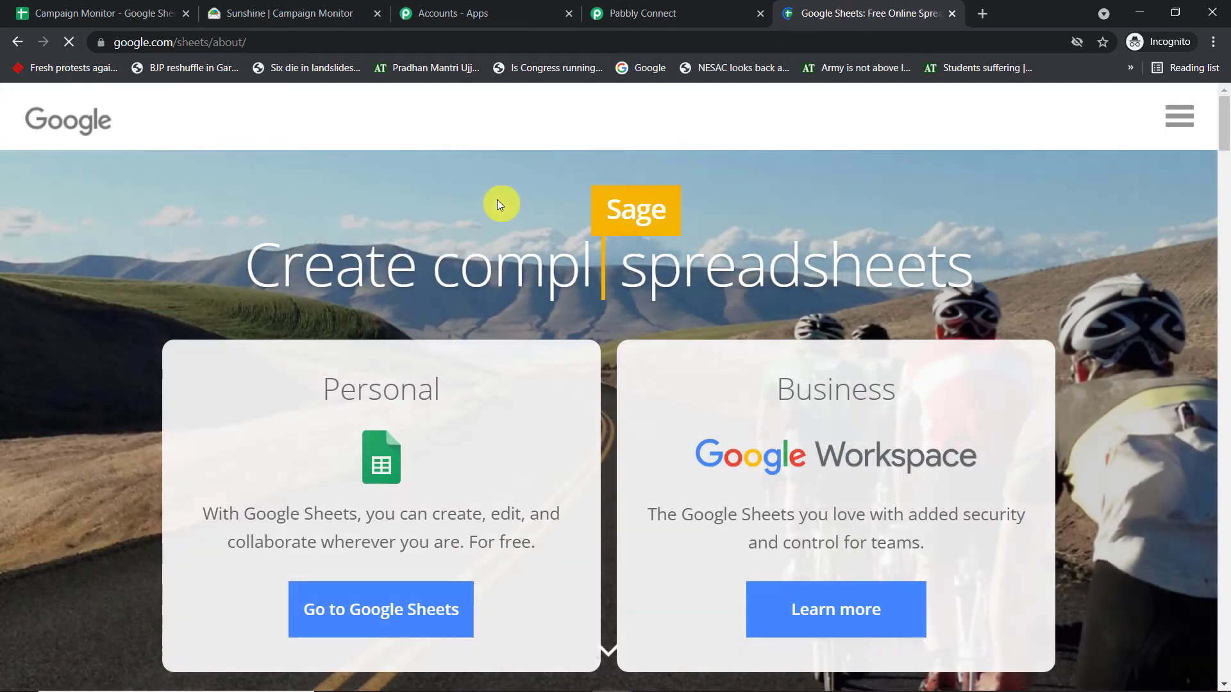
pyautogui.click(389, 600)
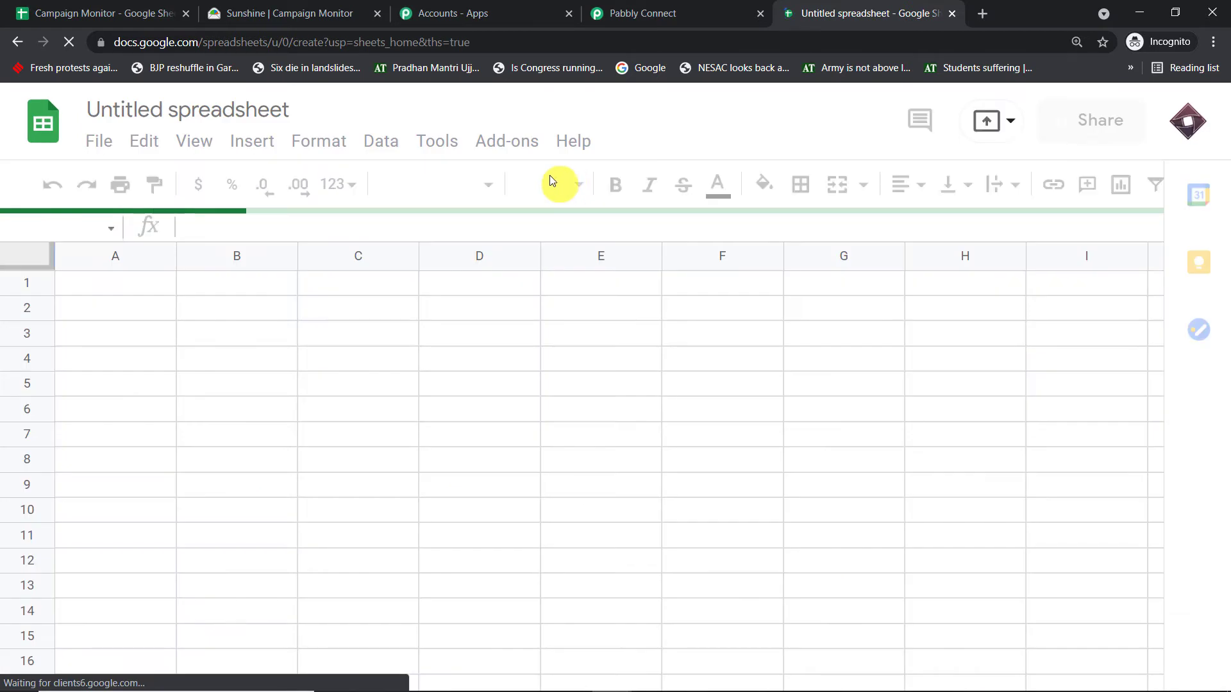
# - Rename the untitled spreadsheet as "Data As Subscriber"
pyautogui.click(254, 111)
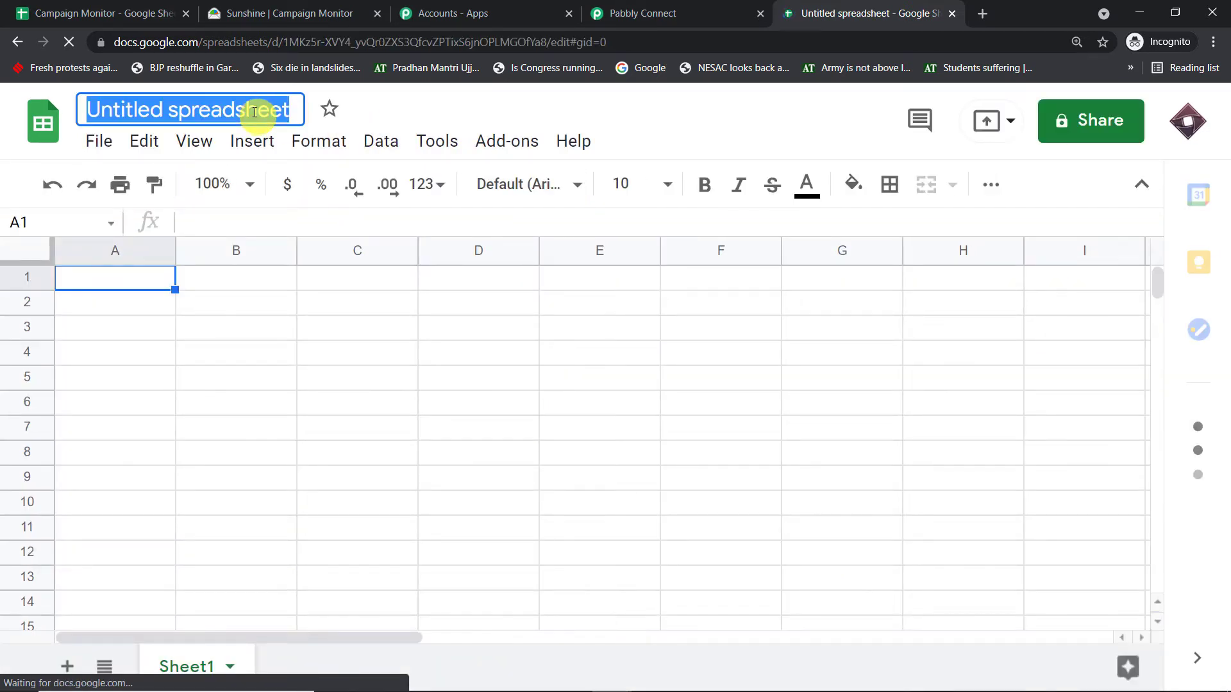
pyautogui.press('BackSpace')
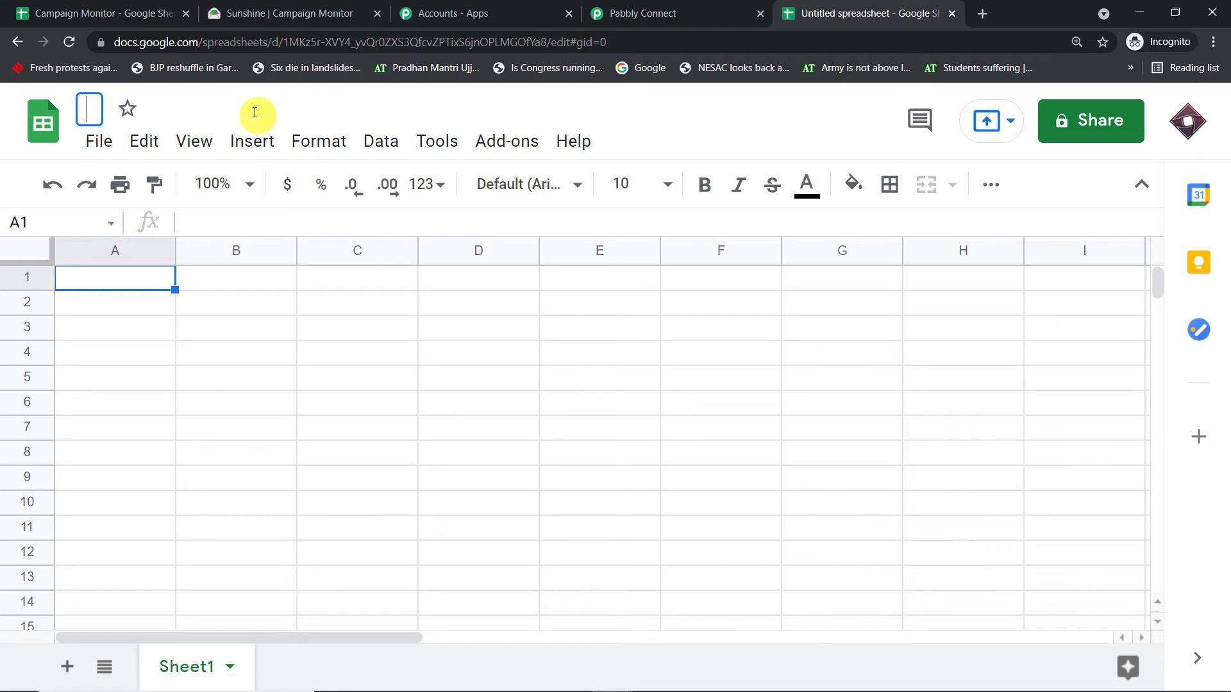
pyautogui.write('Data ')
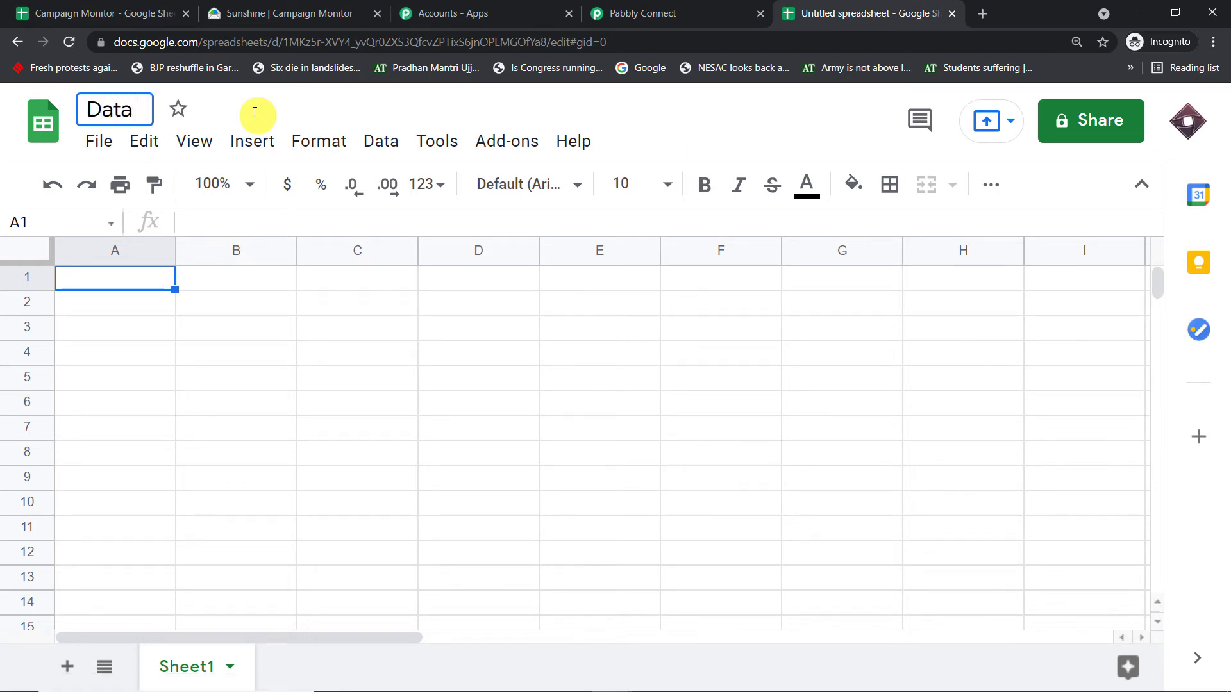
pyautogui.write('As S')
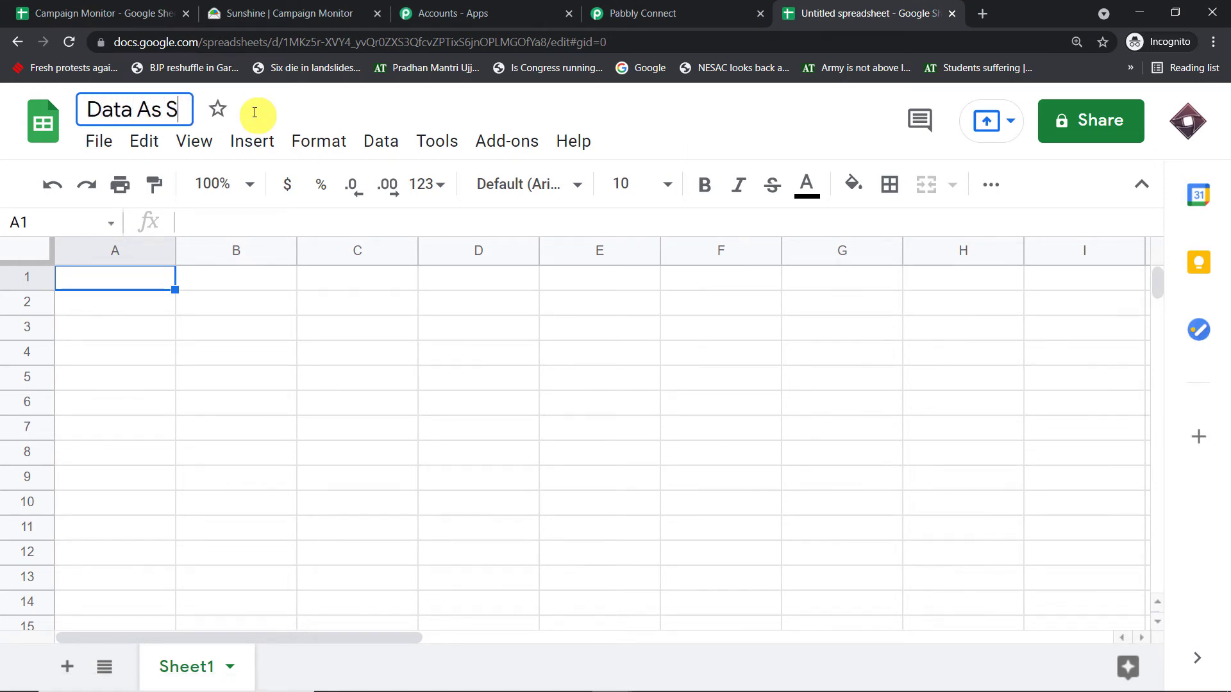
pyautogui.write('ubsc')
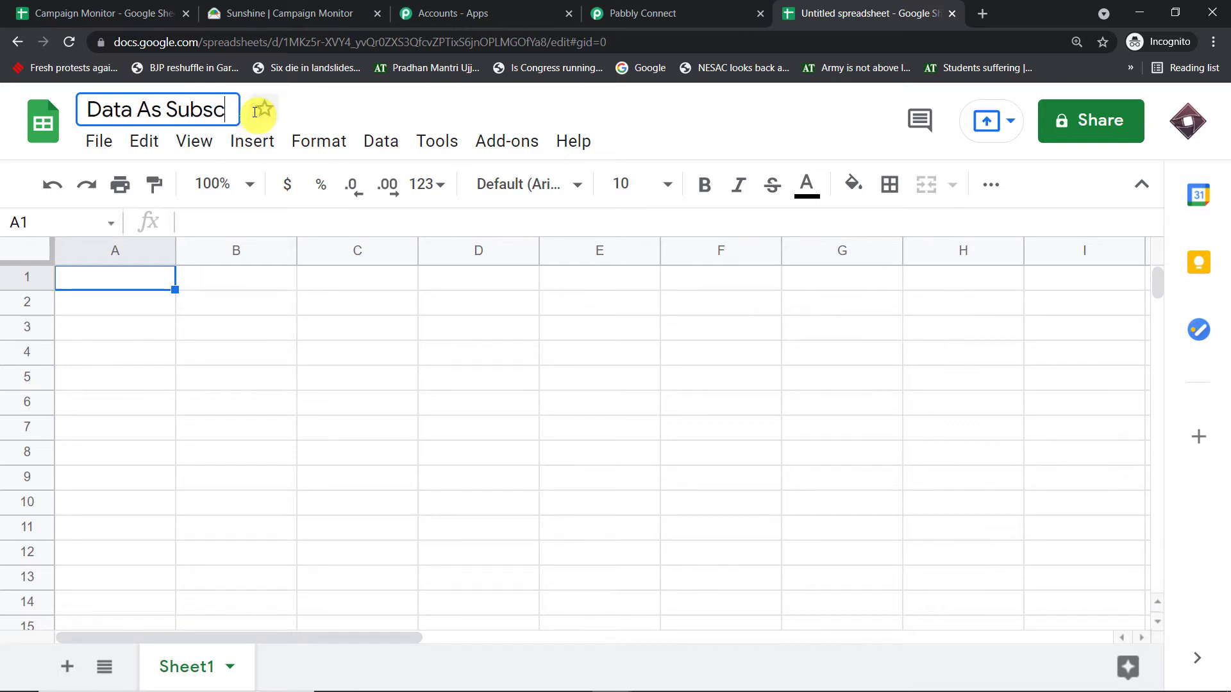
pyautogui.write('riber')
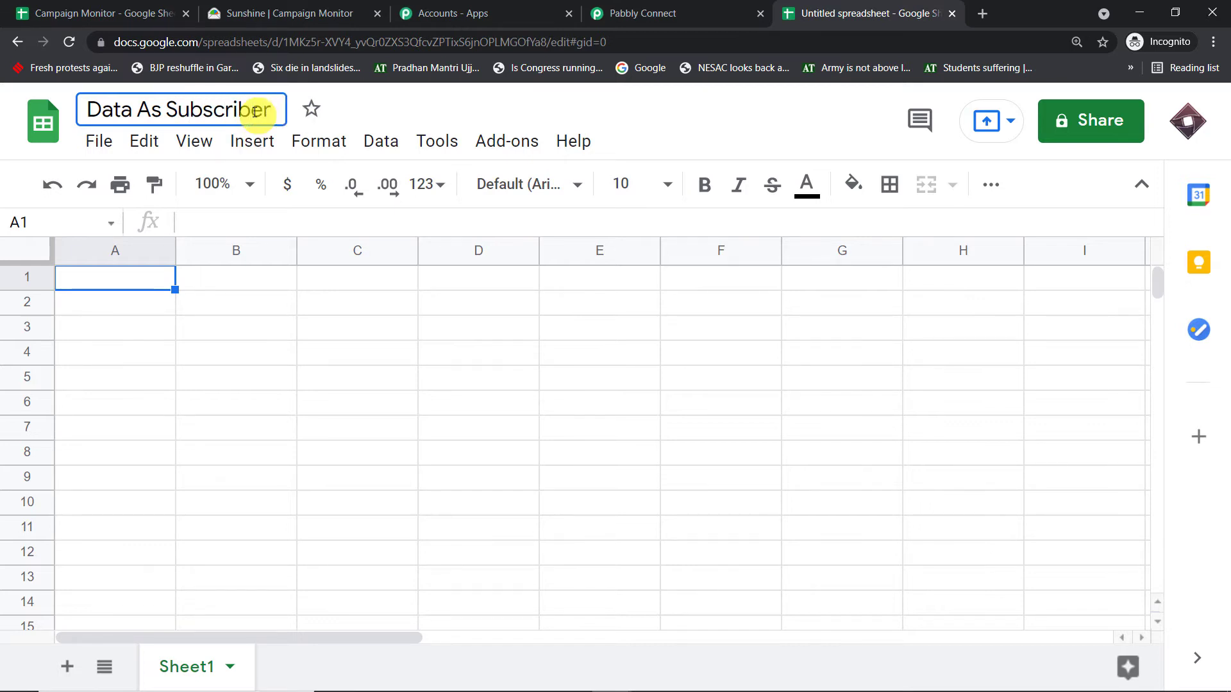
pyautogui.press('Return')
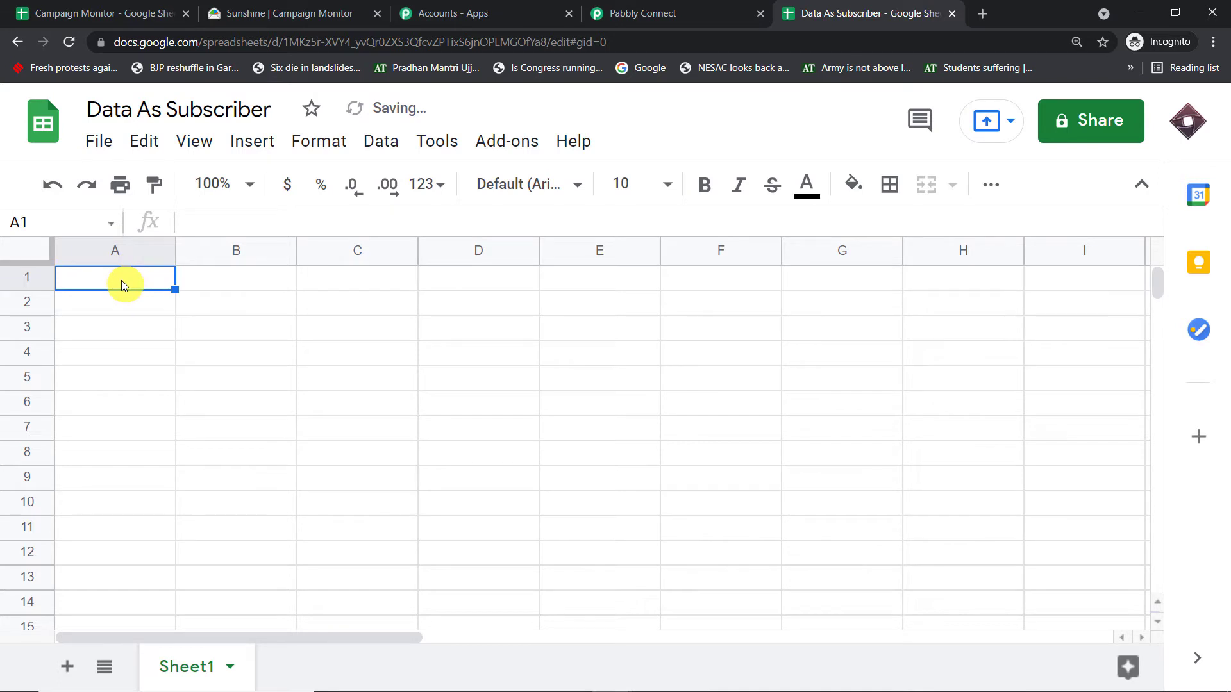
# - Enter the column headers Name in cell A1 and Email in cell B1
pyautogui.write('N')
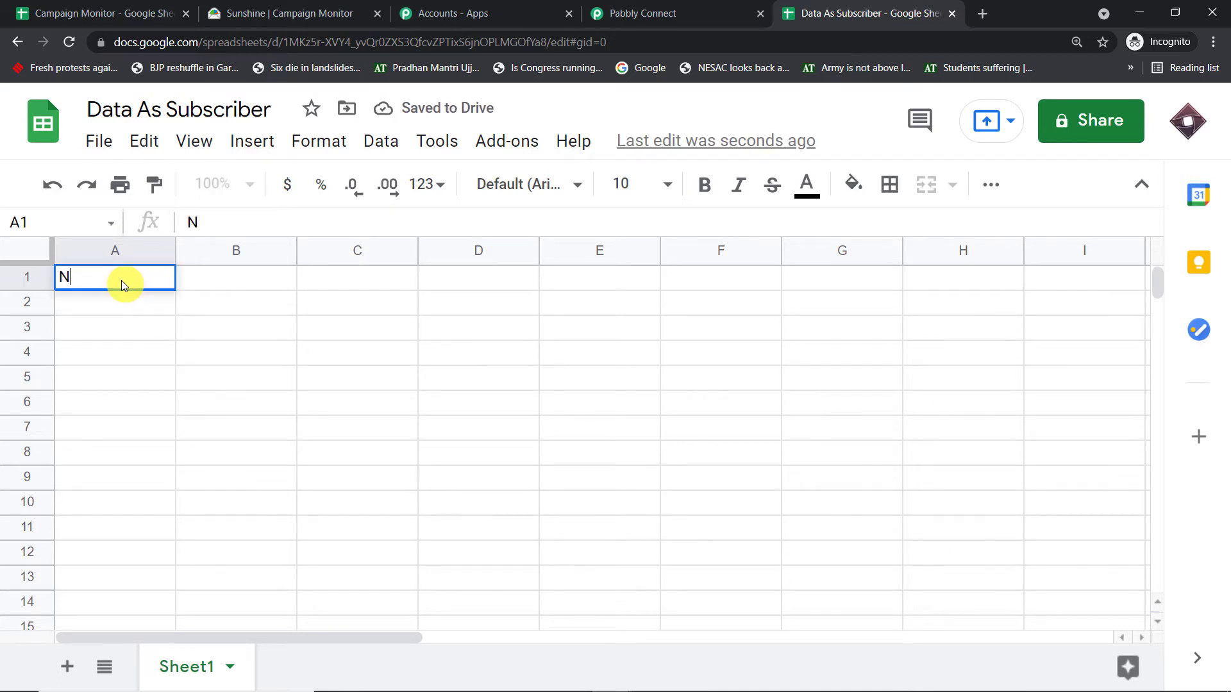
pyautogui.write('ame')
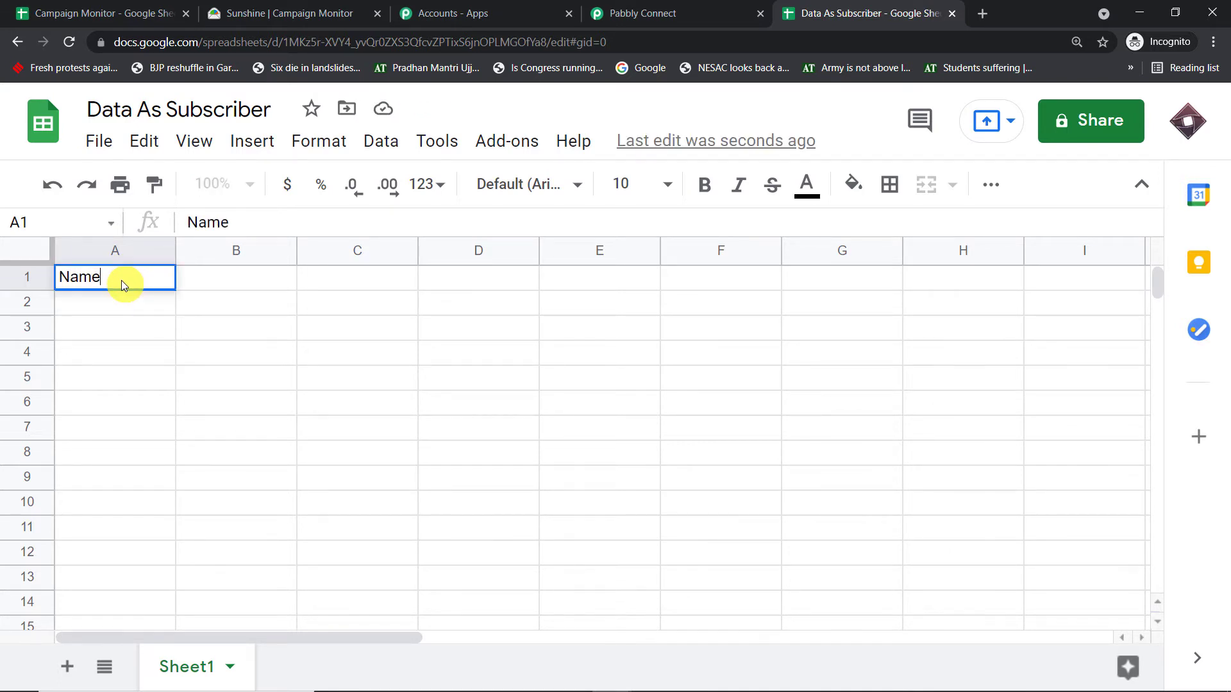
pyautogui.click(263, 277)
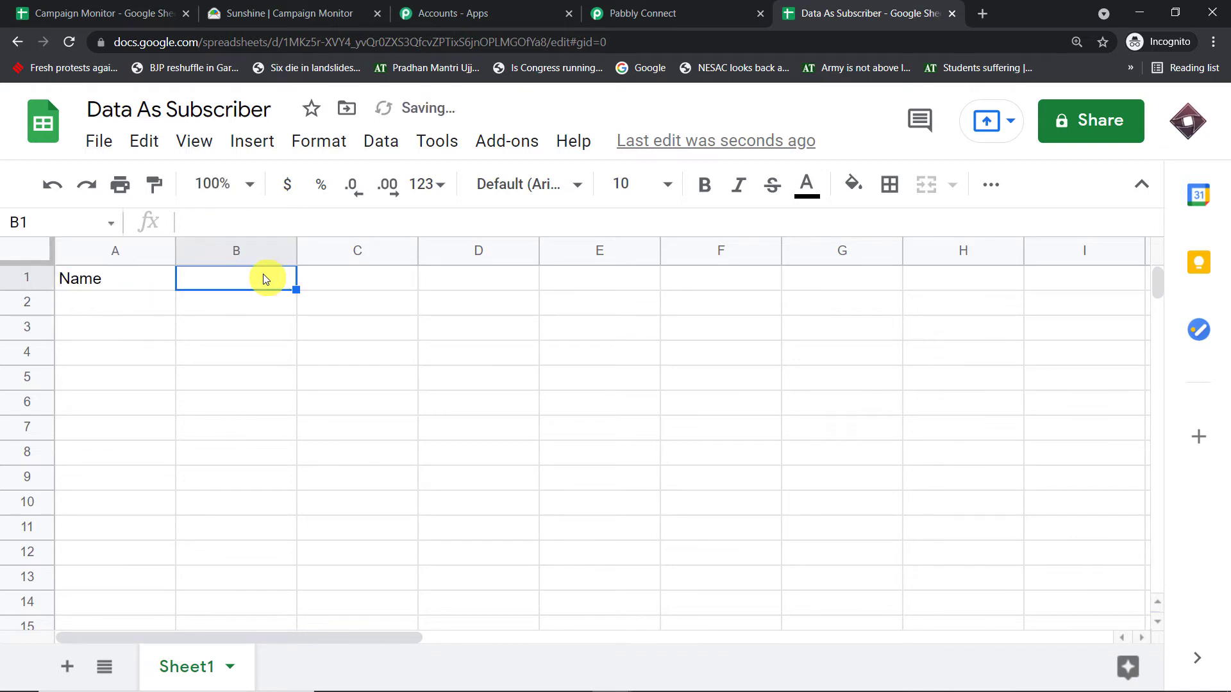
pyautogui.write('Email')
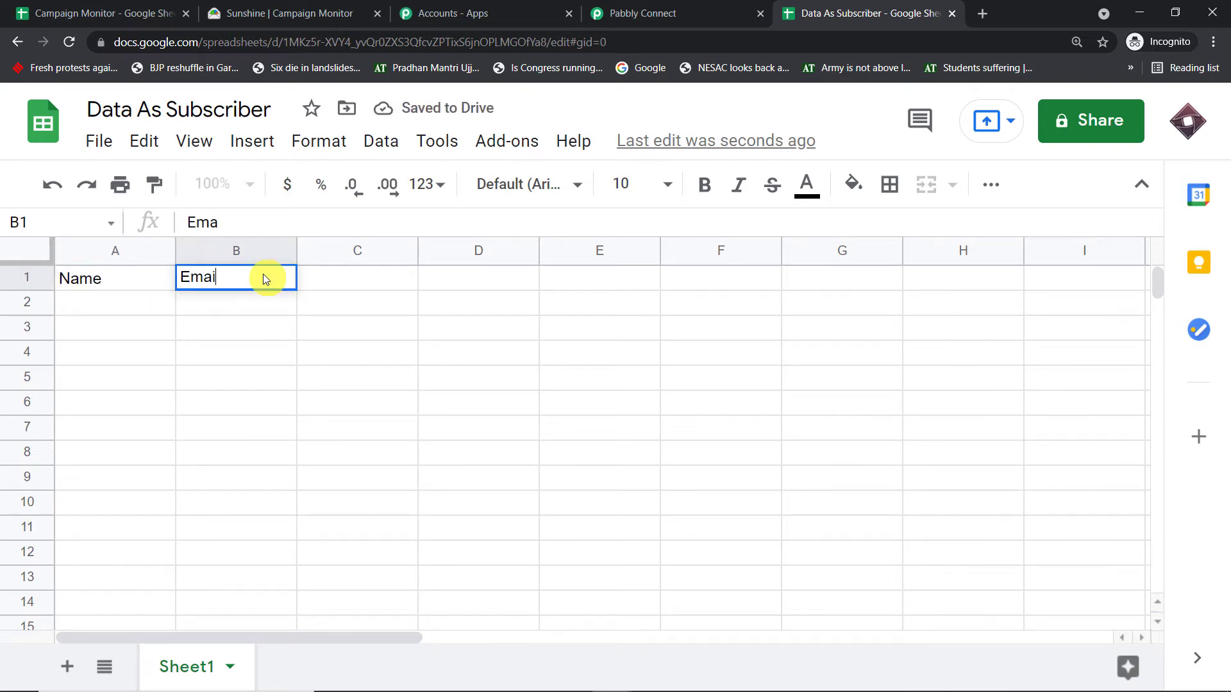
pyautogui.click(102, 357)
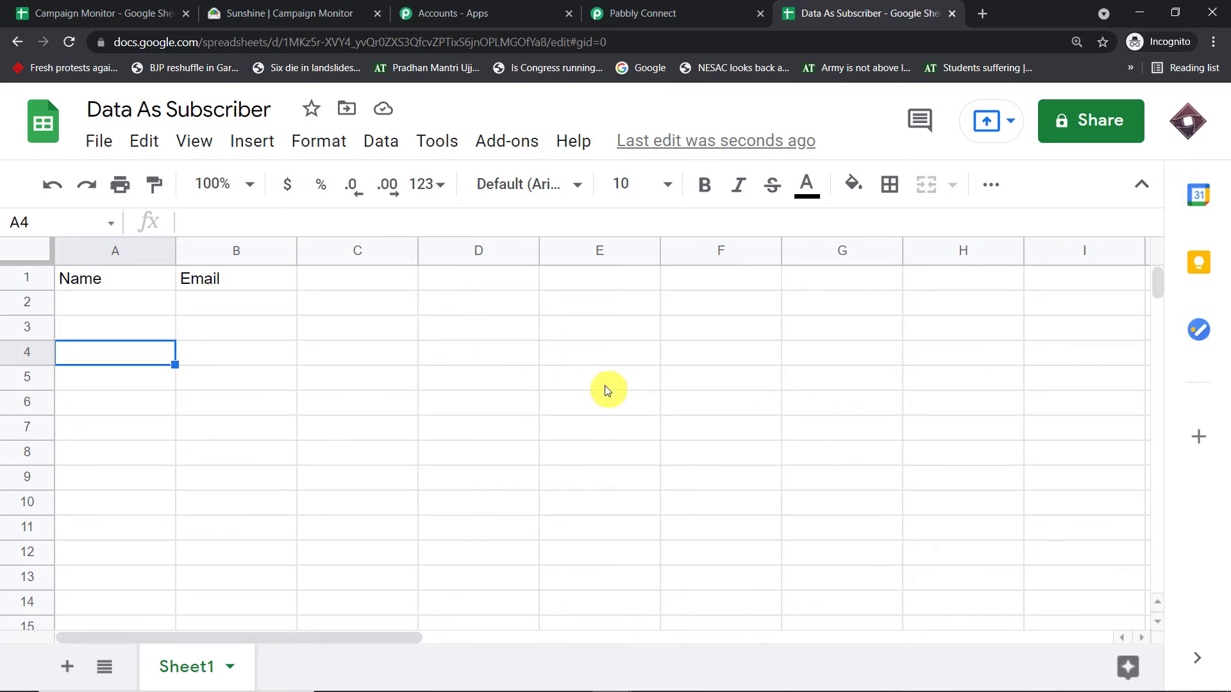
# - Search the add-on marketplace for Pabbly Connect Webhooks, view its listing, and close the marketplace
pyautogui.click(506, 142)
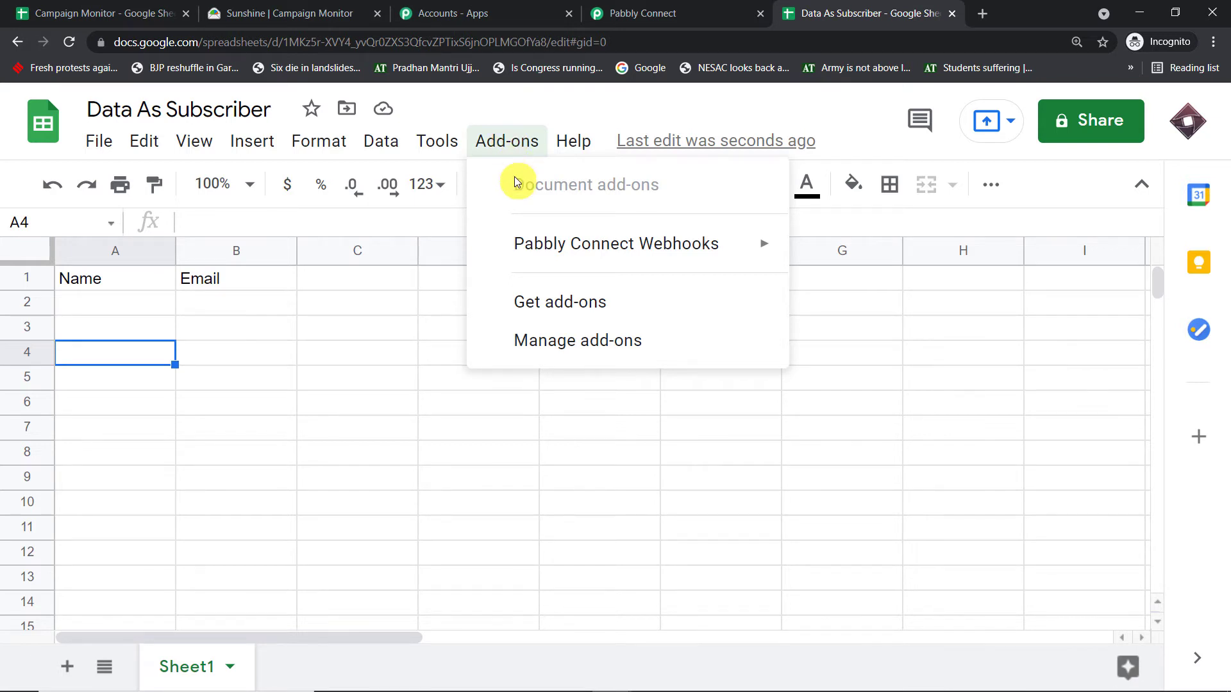
pyautogui.click(540, 302)
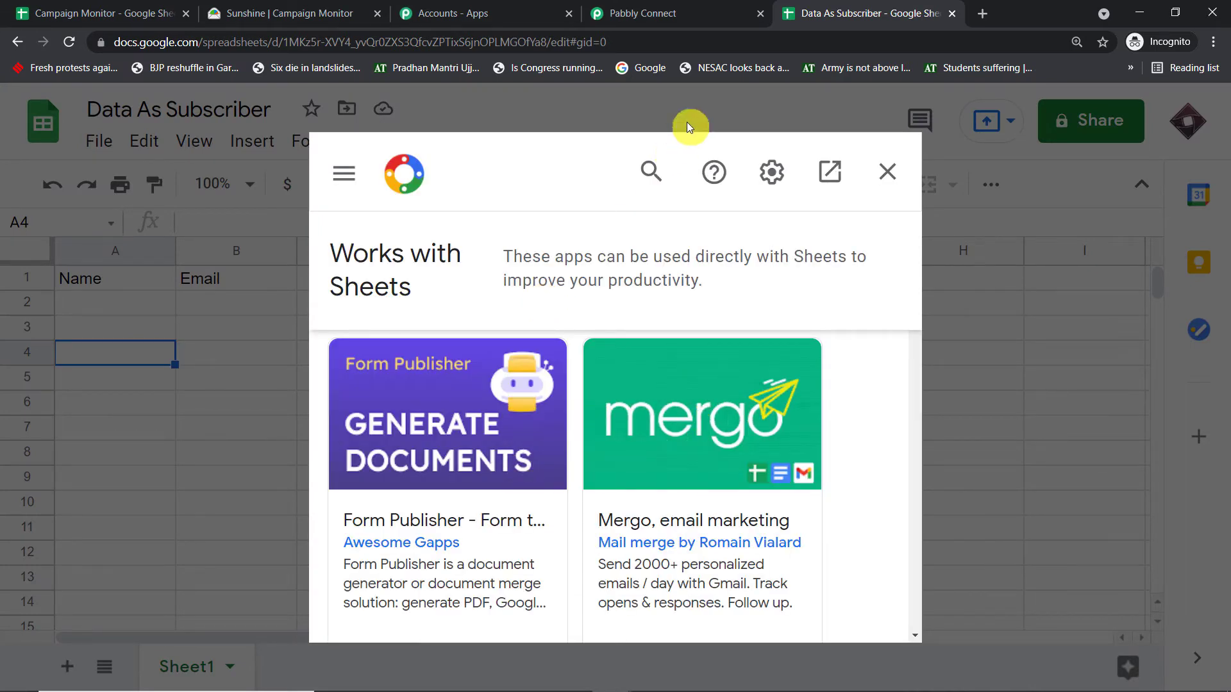
pyautogui.click(649, 166)
pyautogui.write('p')
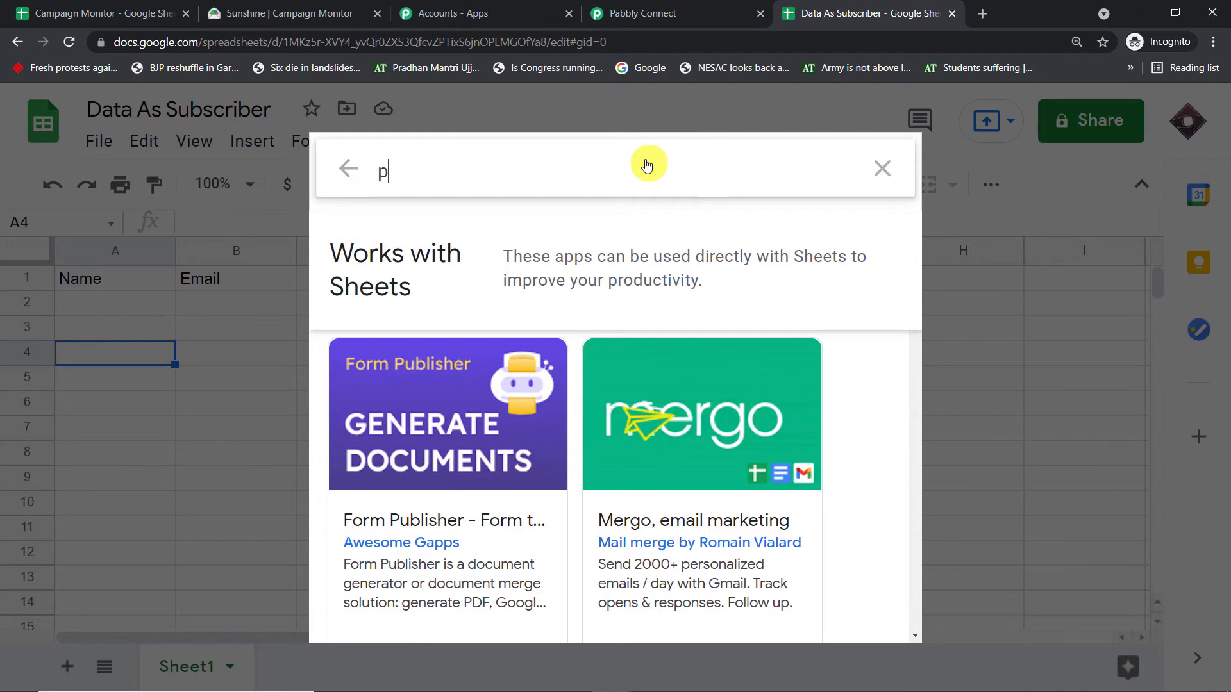
pyautogui.write('abb')
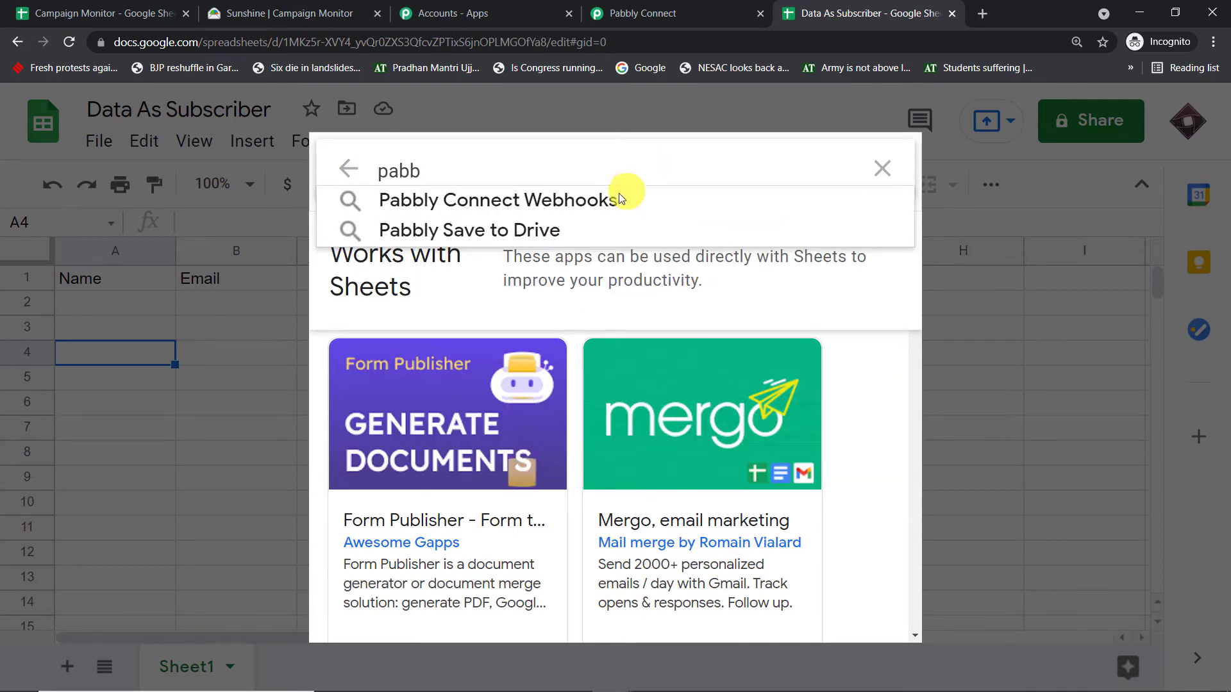
pyautogui.click(606, 205)
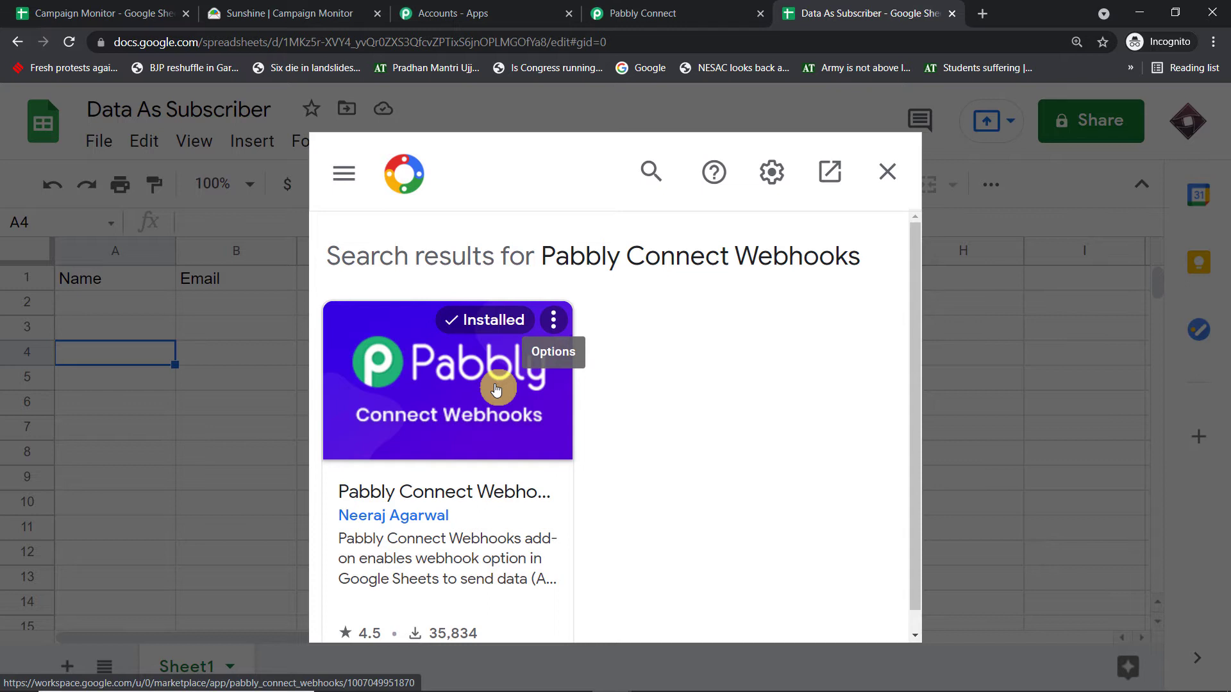
pyautogui.click(887, 172)
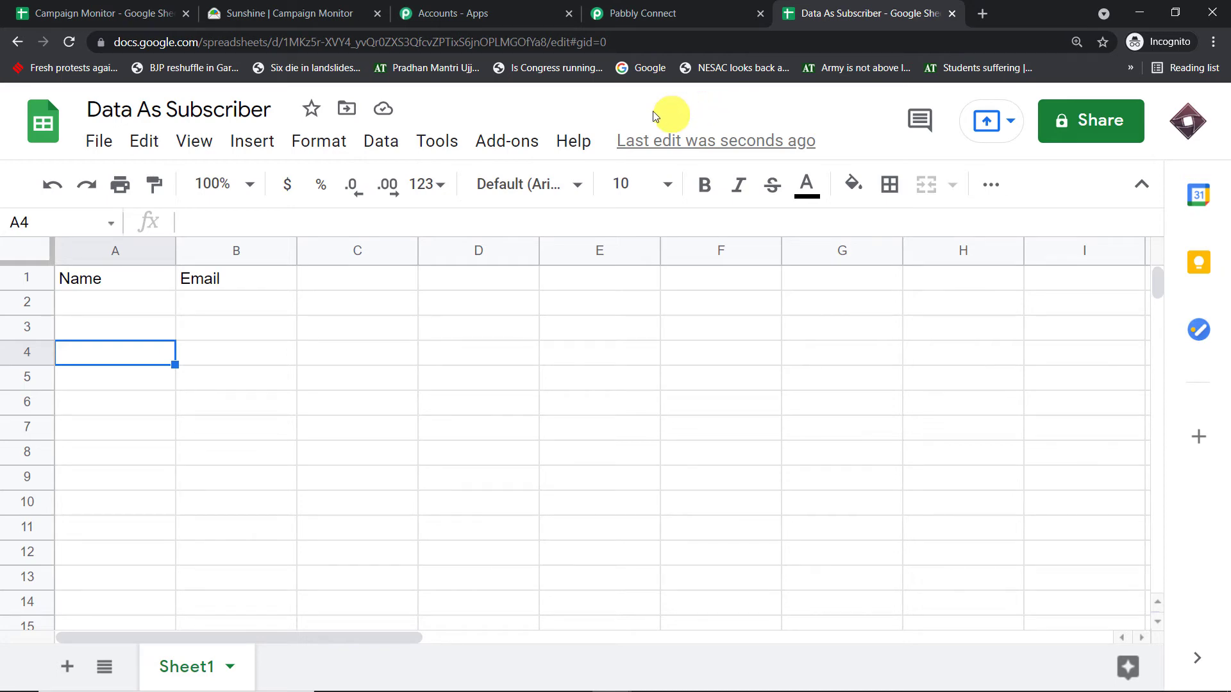
# - Open the Initial Setup dialog of the Pabbly Connect Webhooks add-on
pyautogui.click(502, 151)
pyautogui.moveTo(530, 244)
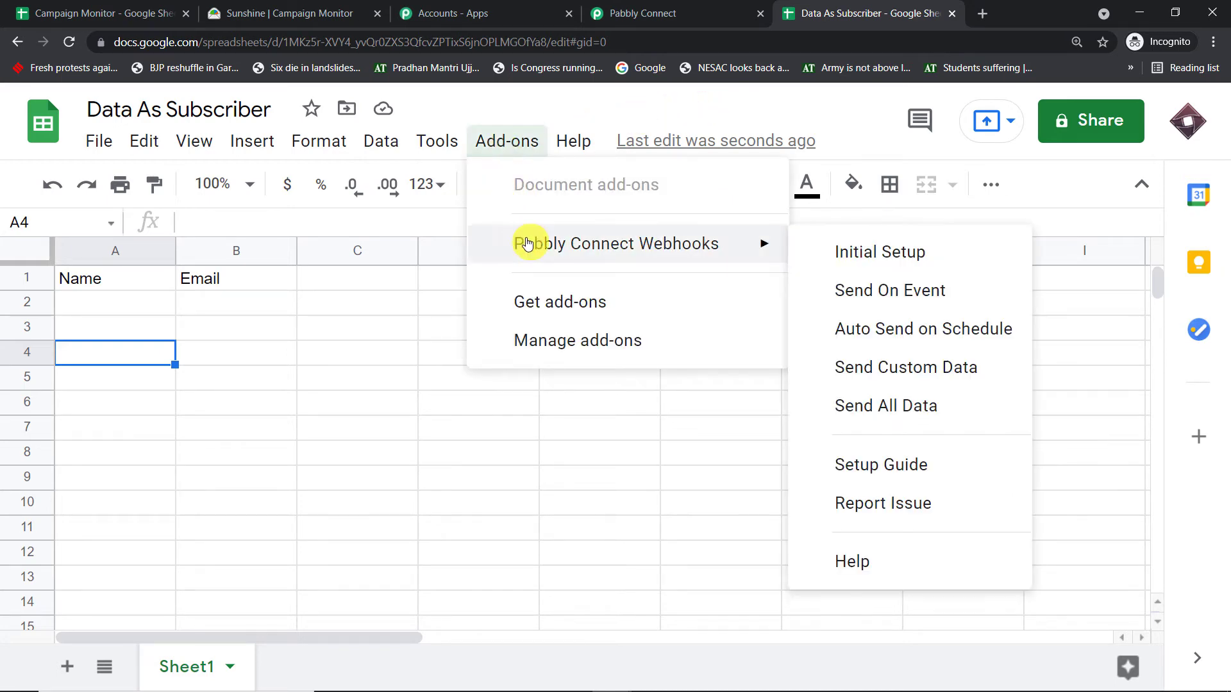
pyautogui.click(845, 252)
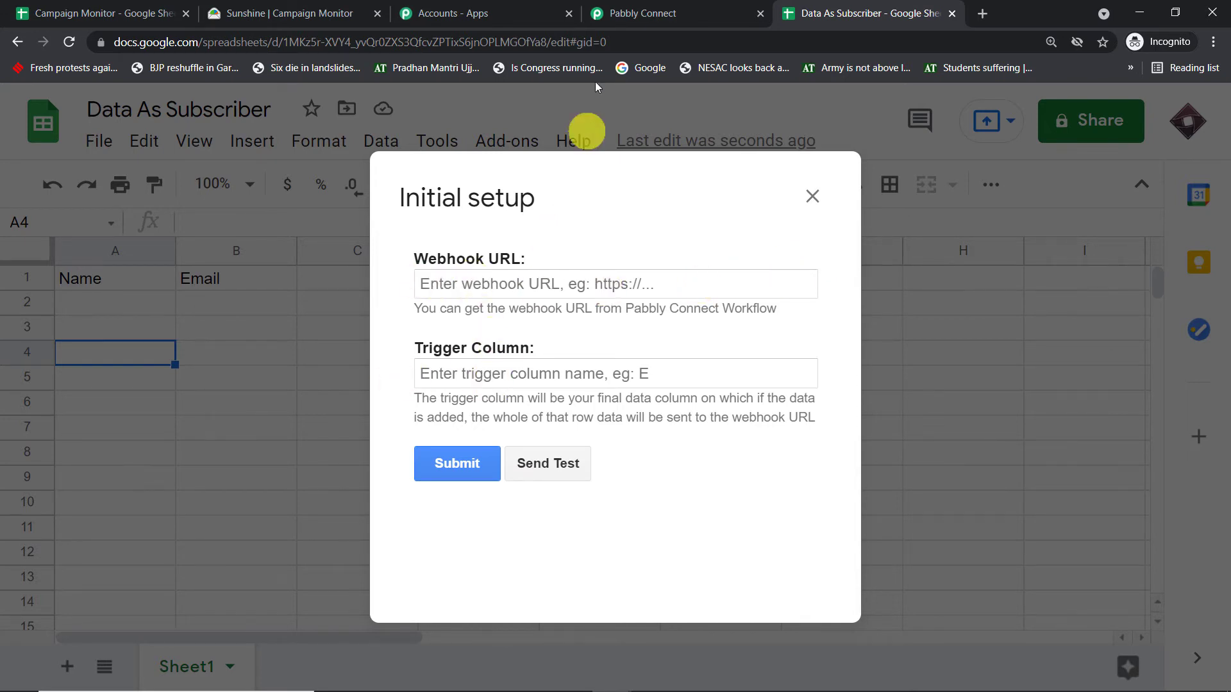
# - Copy the trigger's webhook URL from Pabbly Connect and paste it as the Webhook URL in the spreadsheet's Initial Setup dialog
pyautogui.click(625, 14)
pyautogui.click(1028, 515)
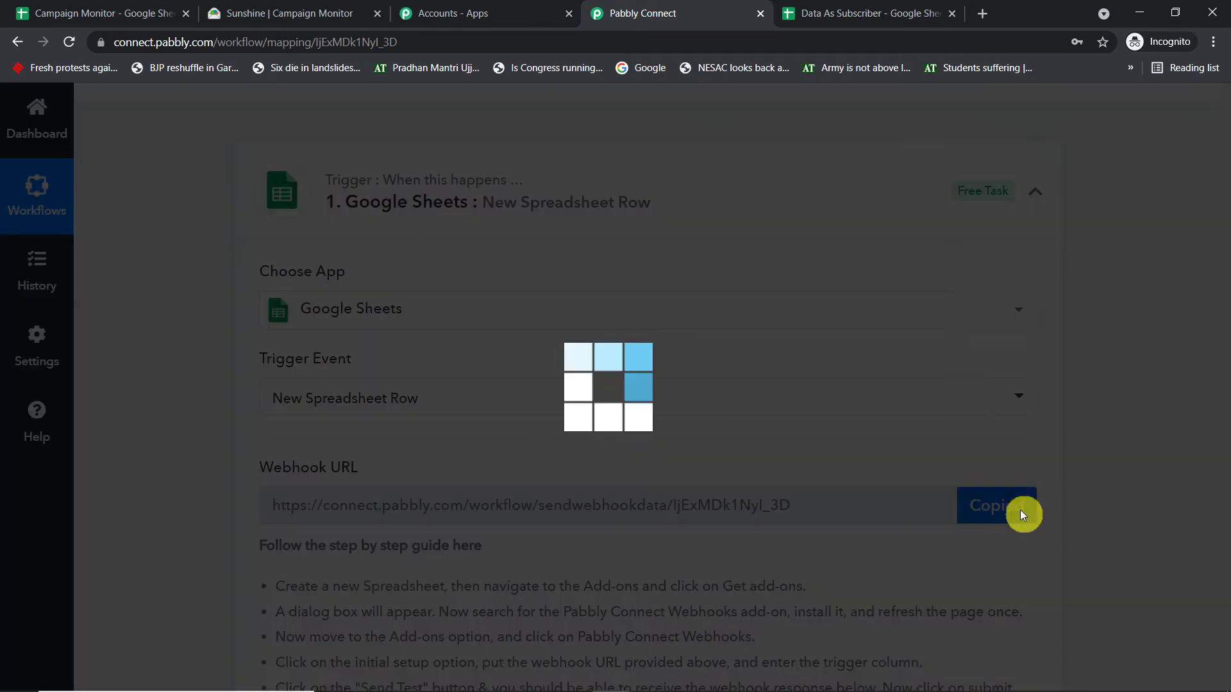
pyautogui.click(858, 13)
pyautogui.click(556, 283)
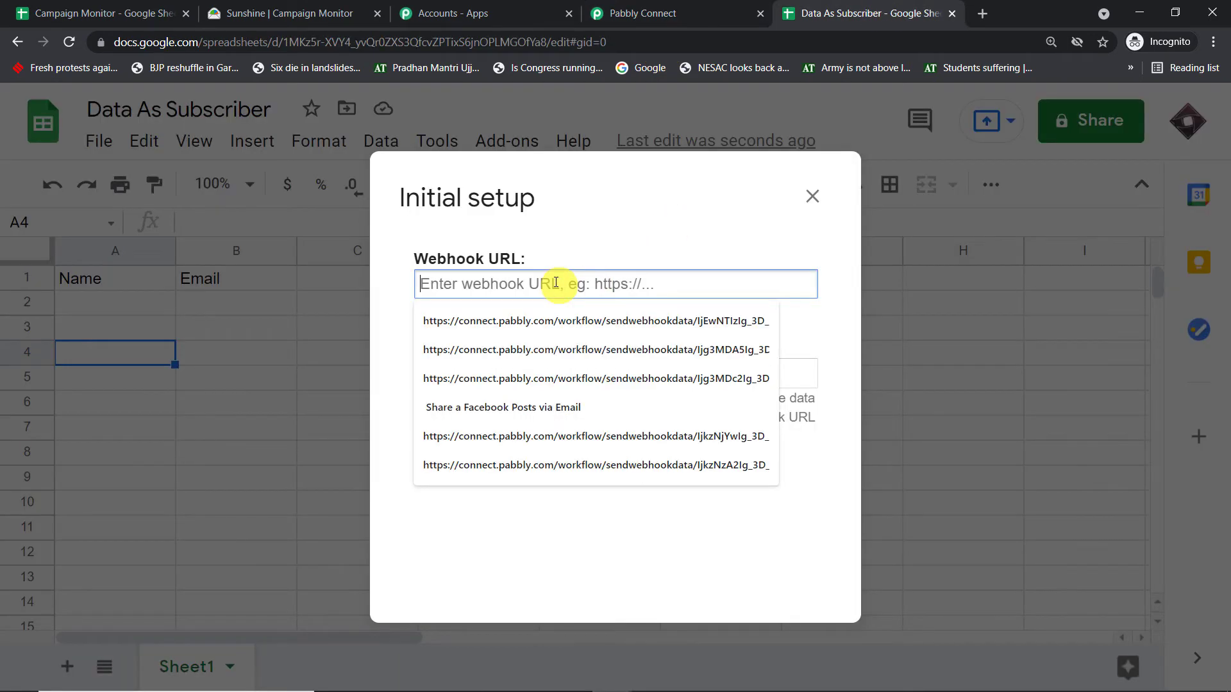
pyautogui.rightClick(556, 282)
pyautogui.click(608, 409)
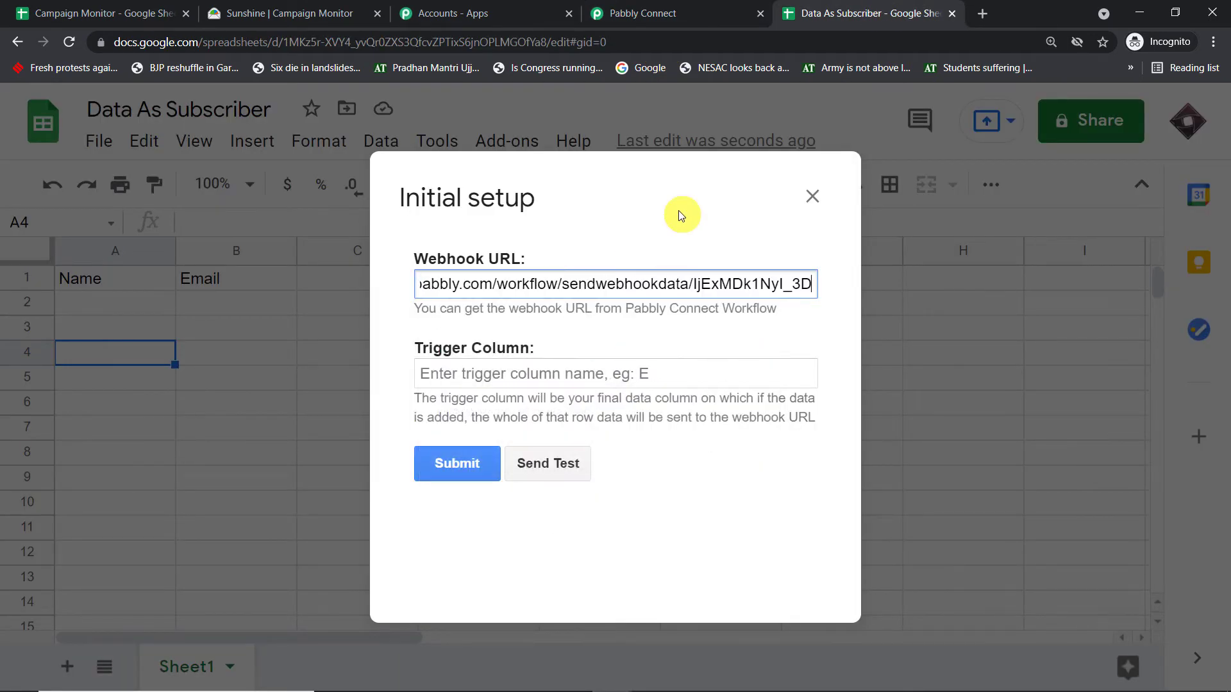
# - Set the trigger column to B and submit the webhook's initial setup
pyautogui.click(501, 375)
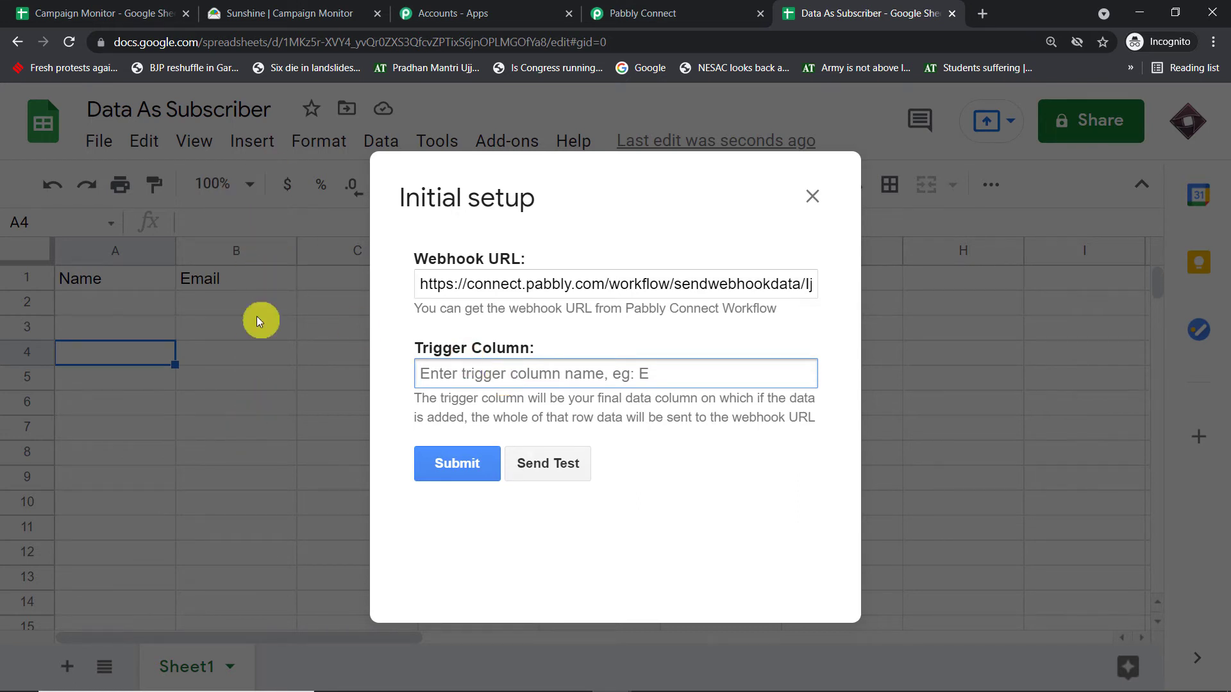
pyautogui.write('B')
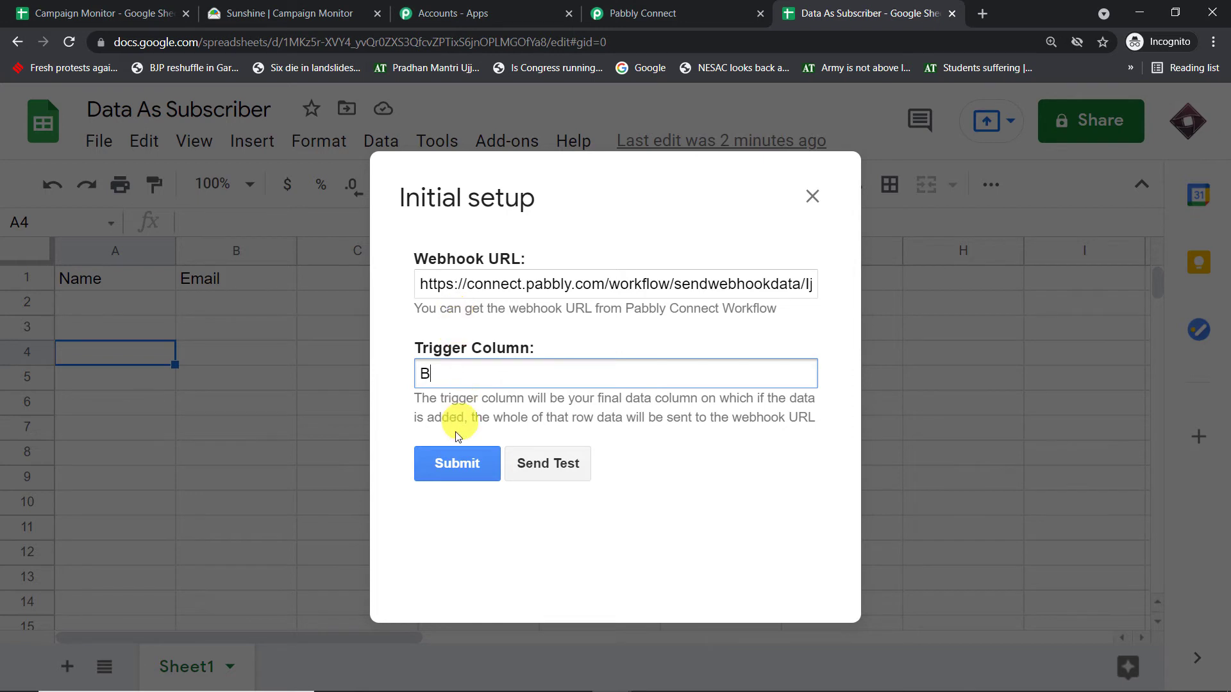
pyautogui.click(457, 462)
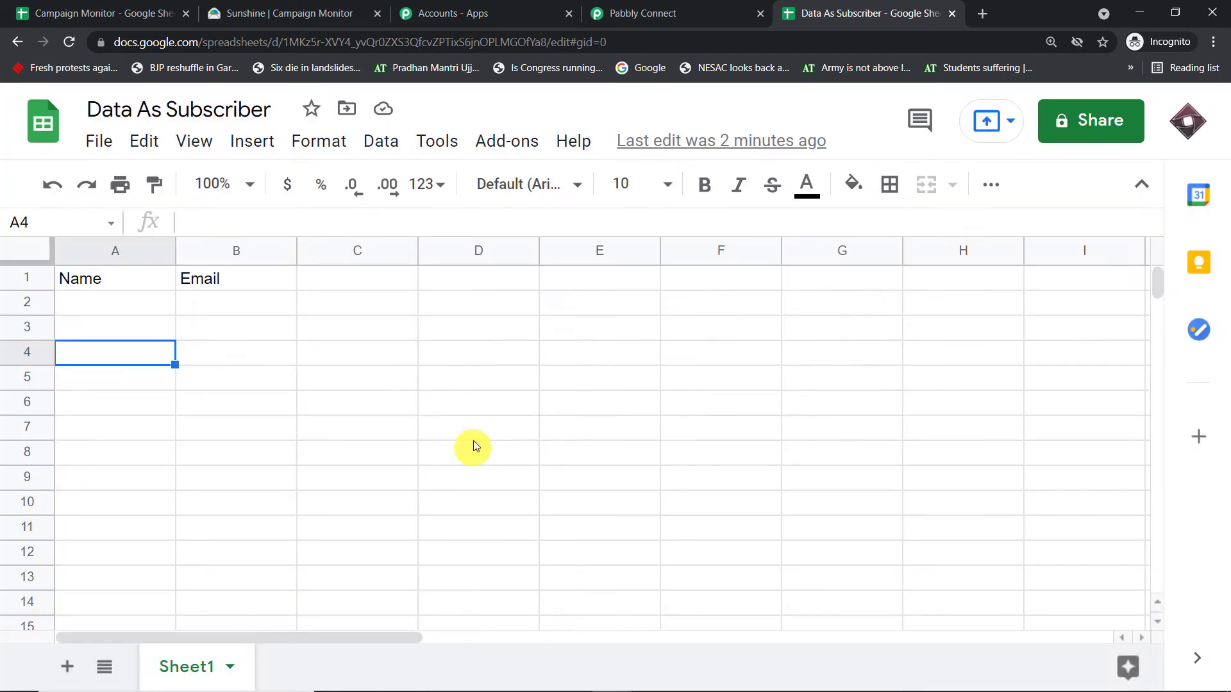
# - Enable Send On Event for the Pabbly Connect Webhooks add-on in the Data As Subscriber spreadsheet
pyautogui.click(510, 141)
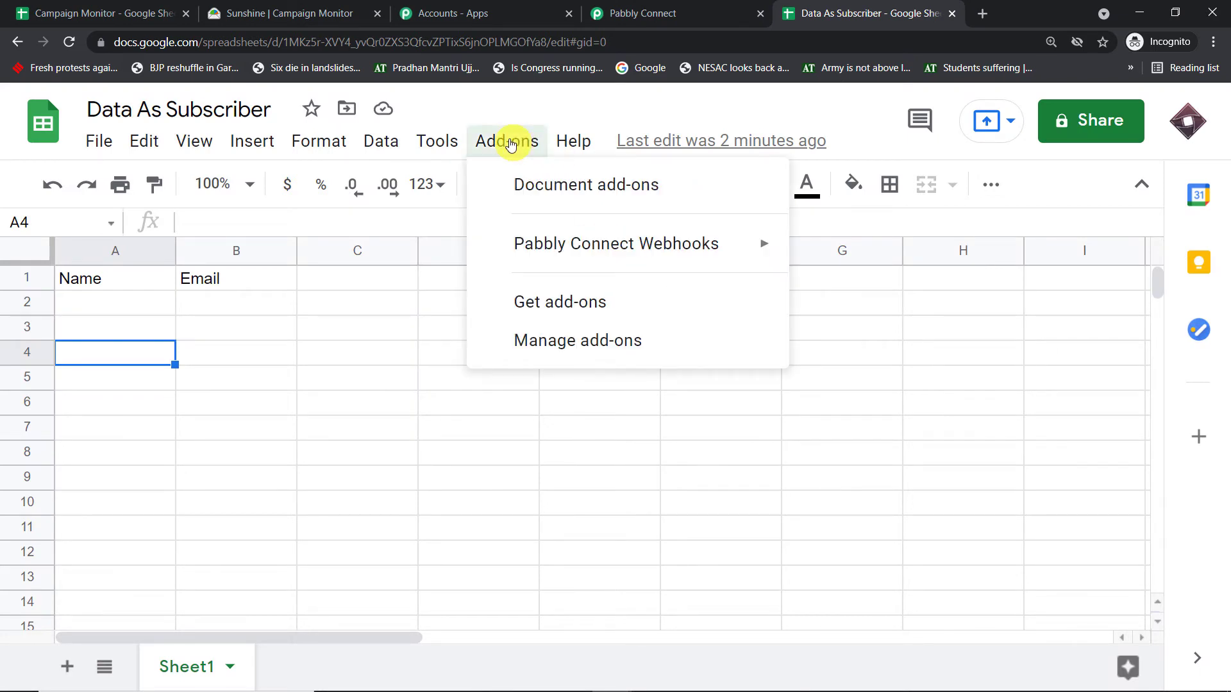
pyautogui.moveTo(522, 246)
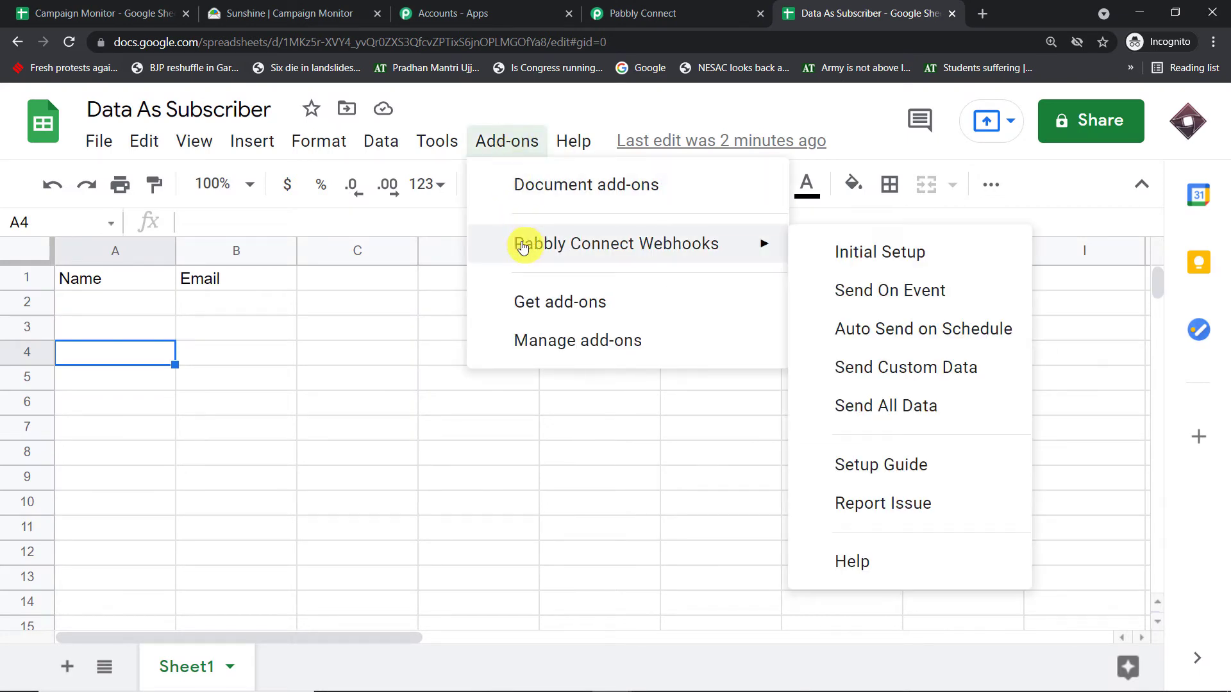
pyautogui.click(847, 301)
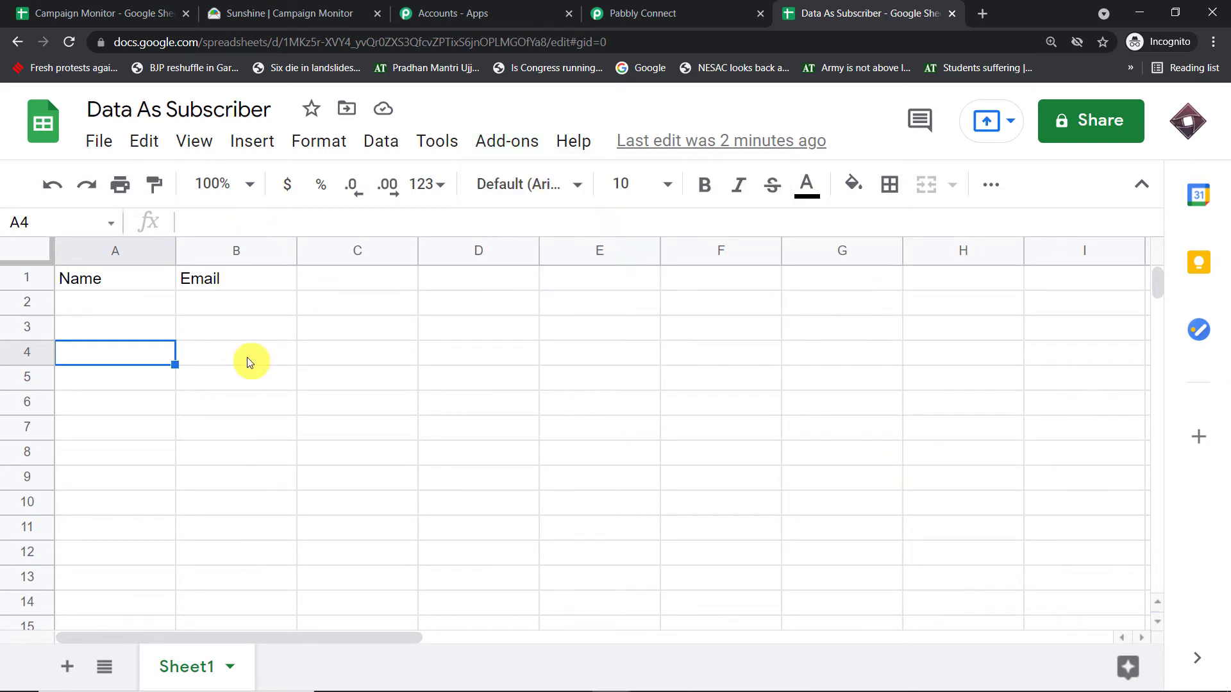
# - Check the trigger's webhook response status in Pabbly Connect and return to the Data As Subscriber spreadsheet
pyautogui.click(688, 6)
pyautogui.scroll(-7, 673, 192)
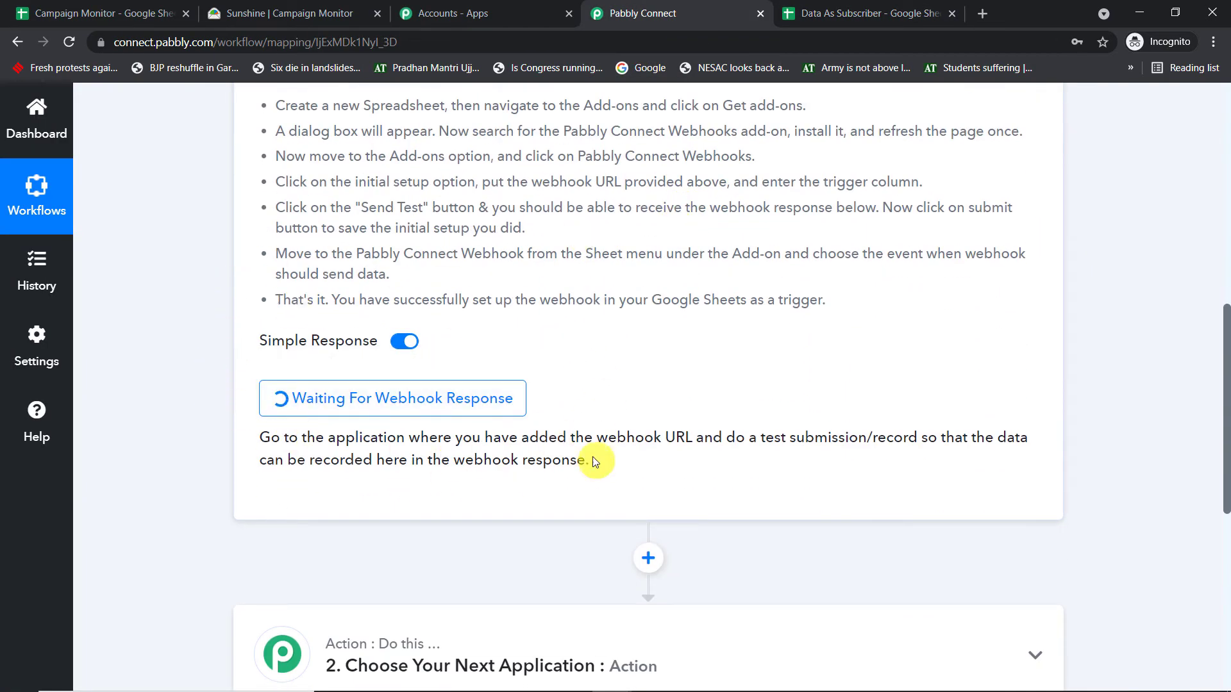
pyautogui.click(896, 5)
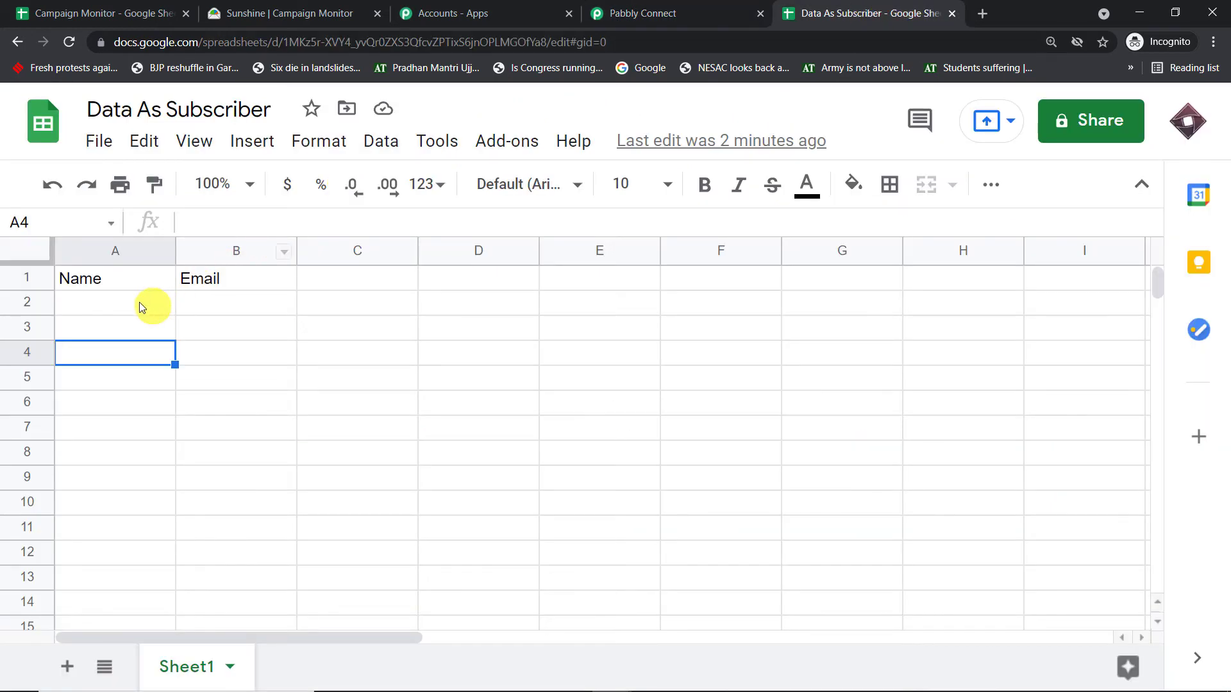
# - Add a test row with the subscriber's full name in cell A2 and e-mail address in cell B2
pyautogui.click(106, 316)
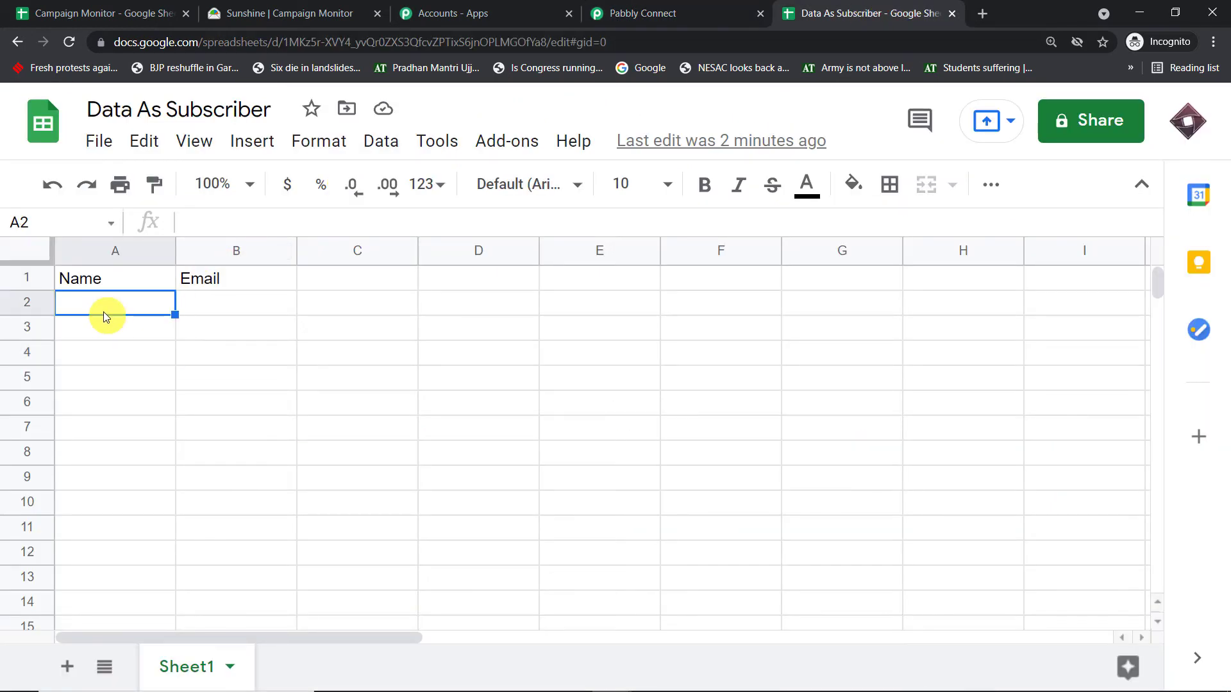
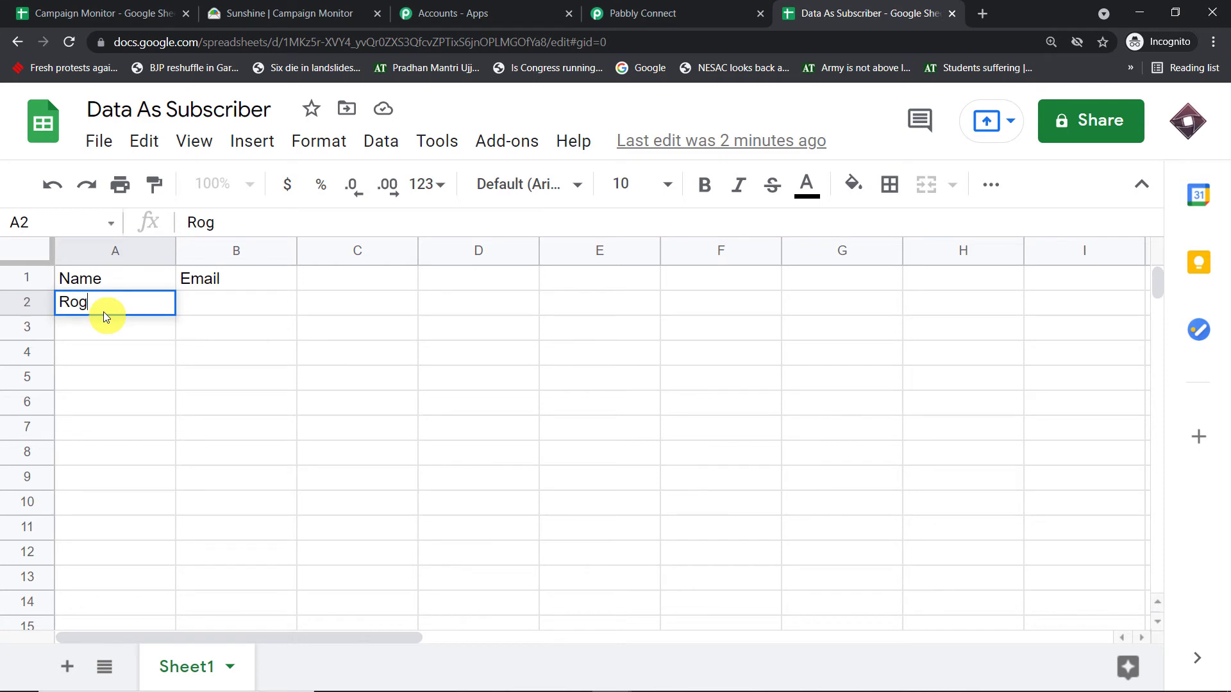
pyautogui.click(193, 307)
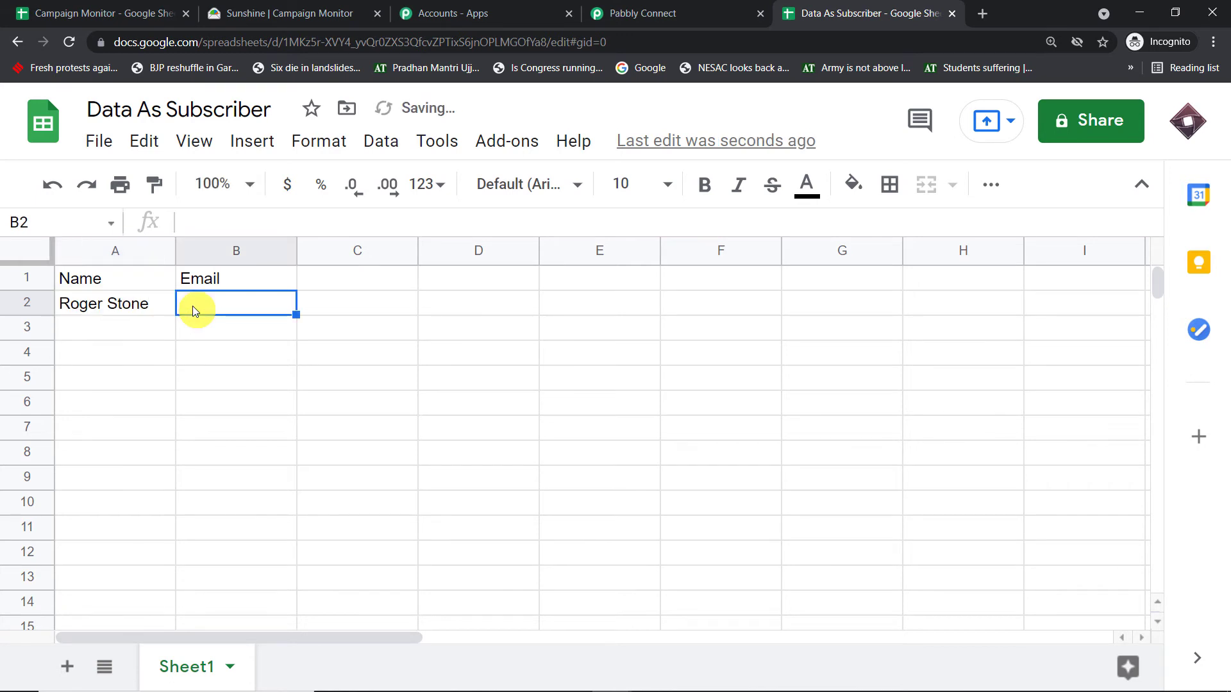
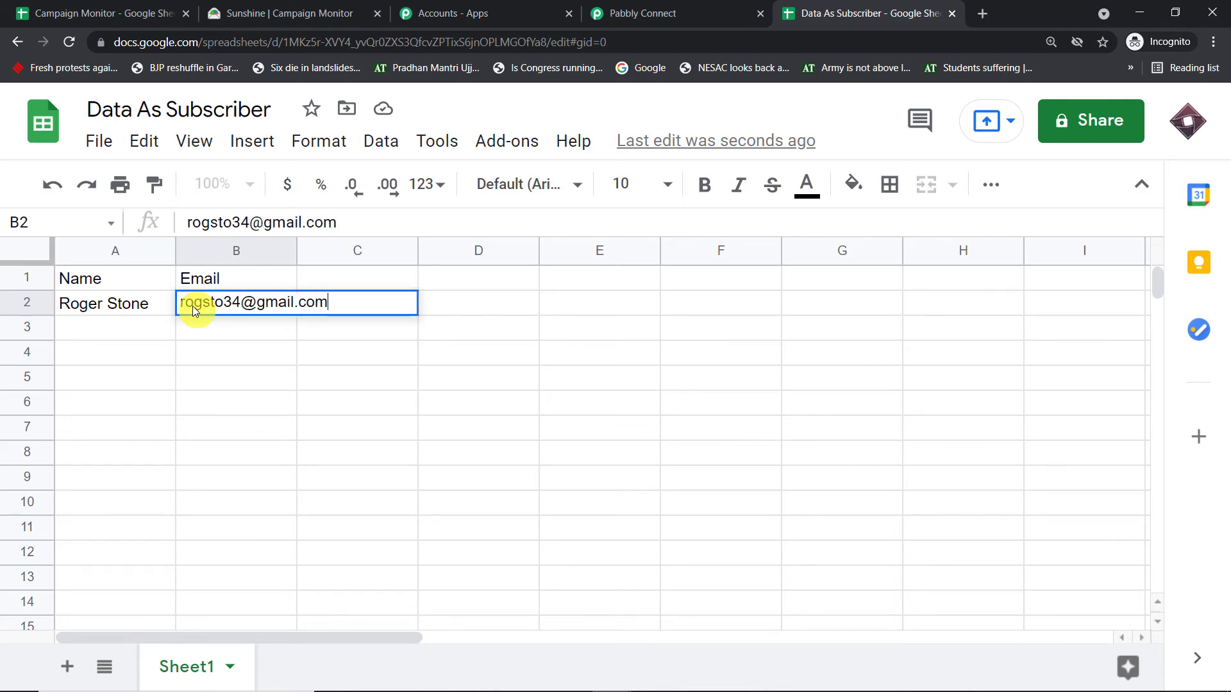
pyautogui.click(131, 369)
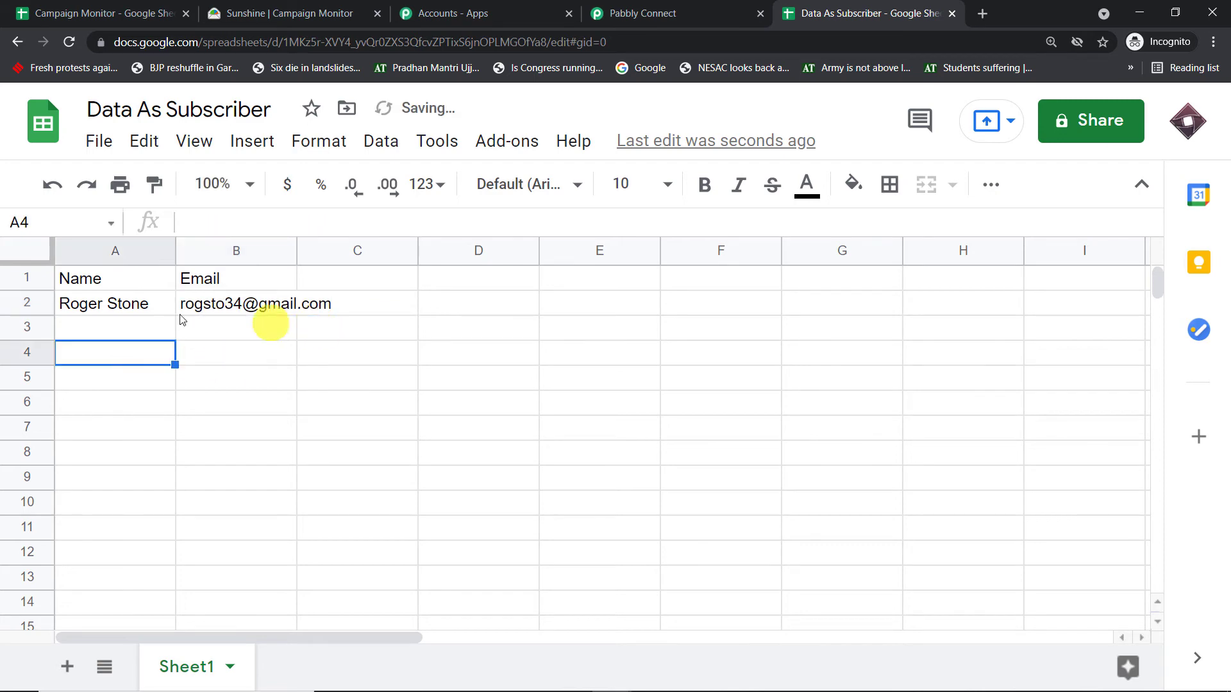
pyautogui.click(90, 310)
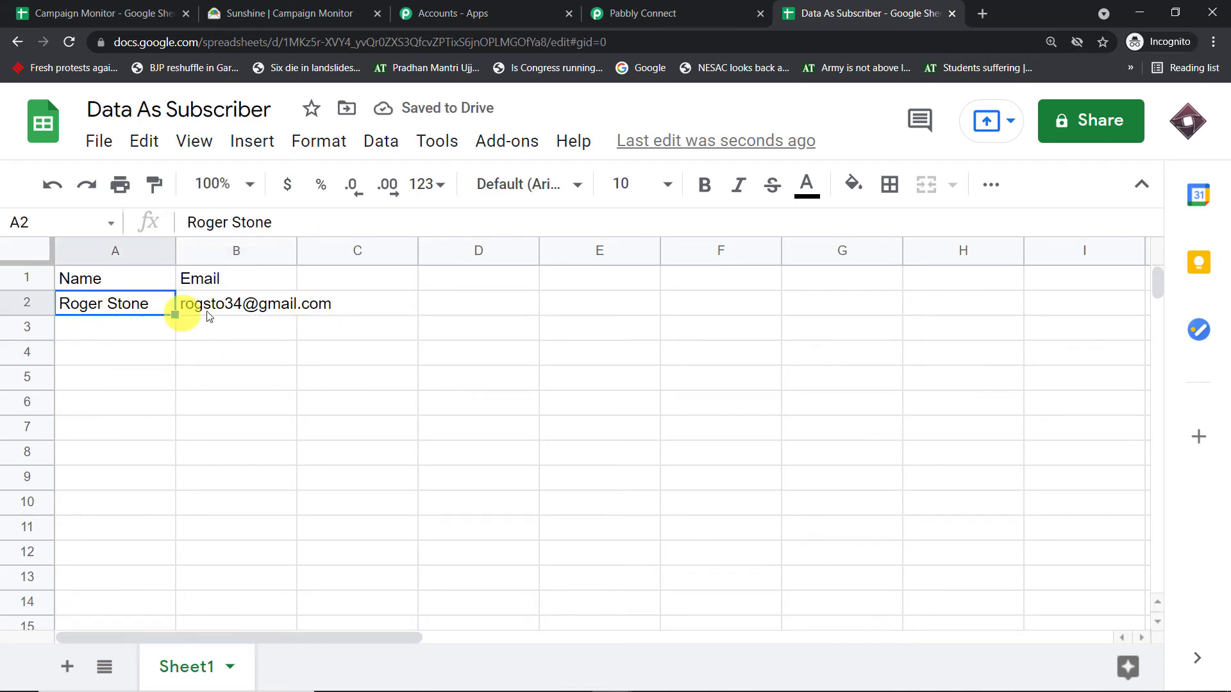
# - Review the Name, Email and RowIndex values received by the Pabbly Connect trigger and compare them with row 2 of the spreadsheet
pyautogui.click(666, 6)
pyautogui.scroll(-4, 796, 291)
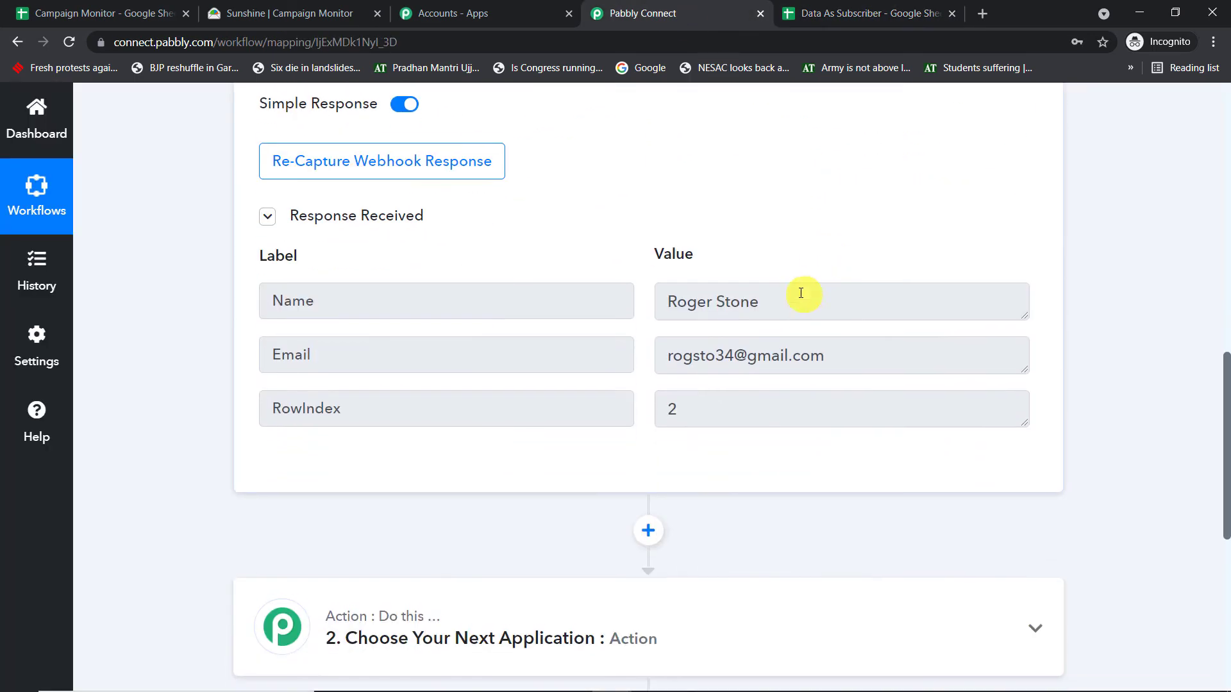
pyautogui.moveTo(844, 302); pyautogui.dragTo(468, 260)
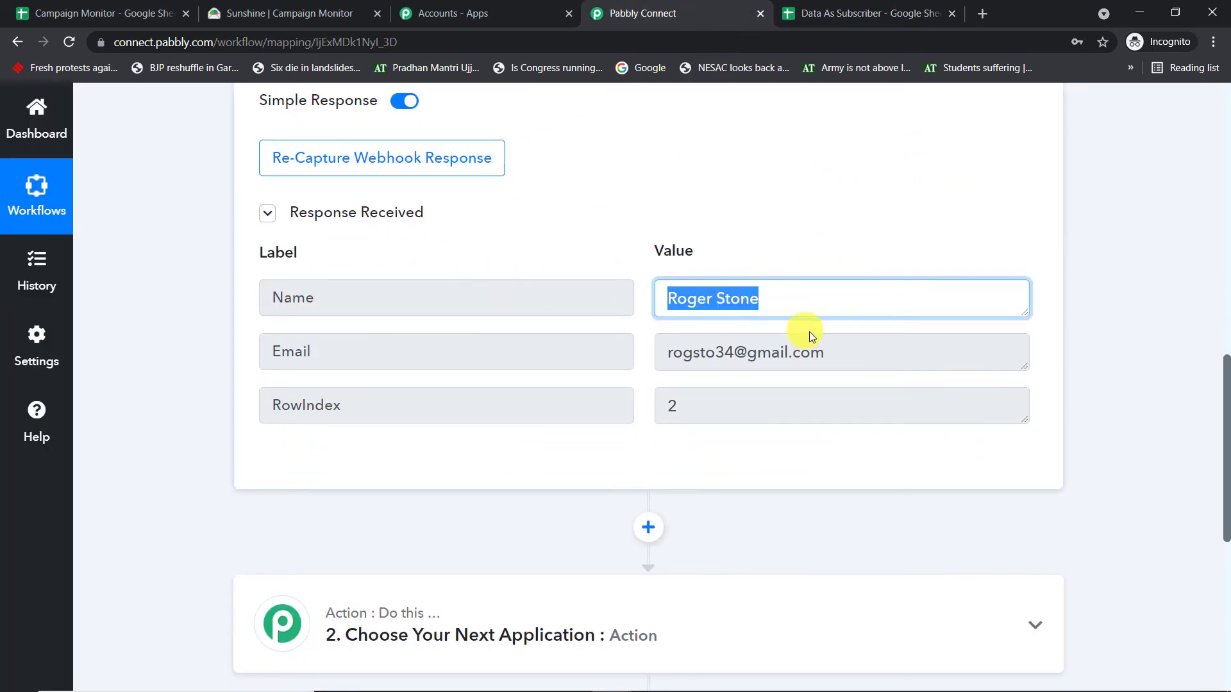
pyautogui.moveTo(856, 358); pyautogui.dragTo(488, 338)
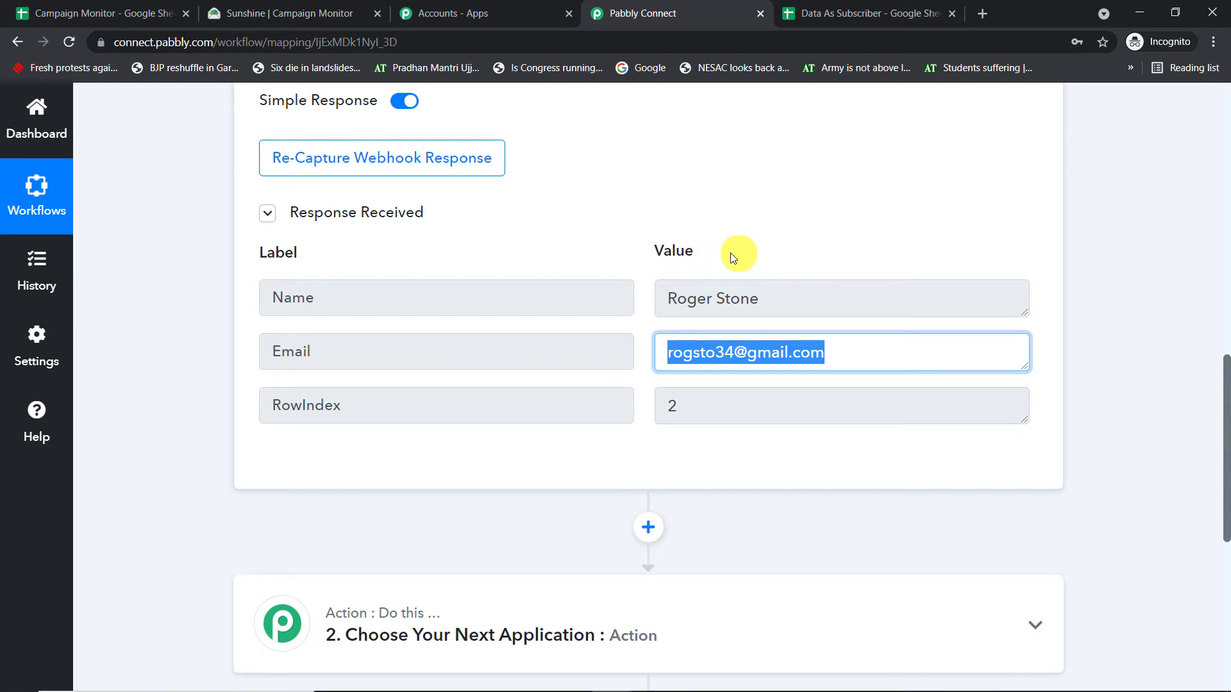
pyautogui.moveTo(385, 406); pyautogui.dragTo(152, 417)
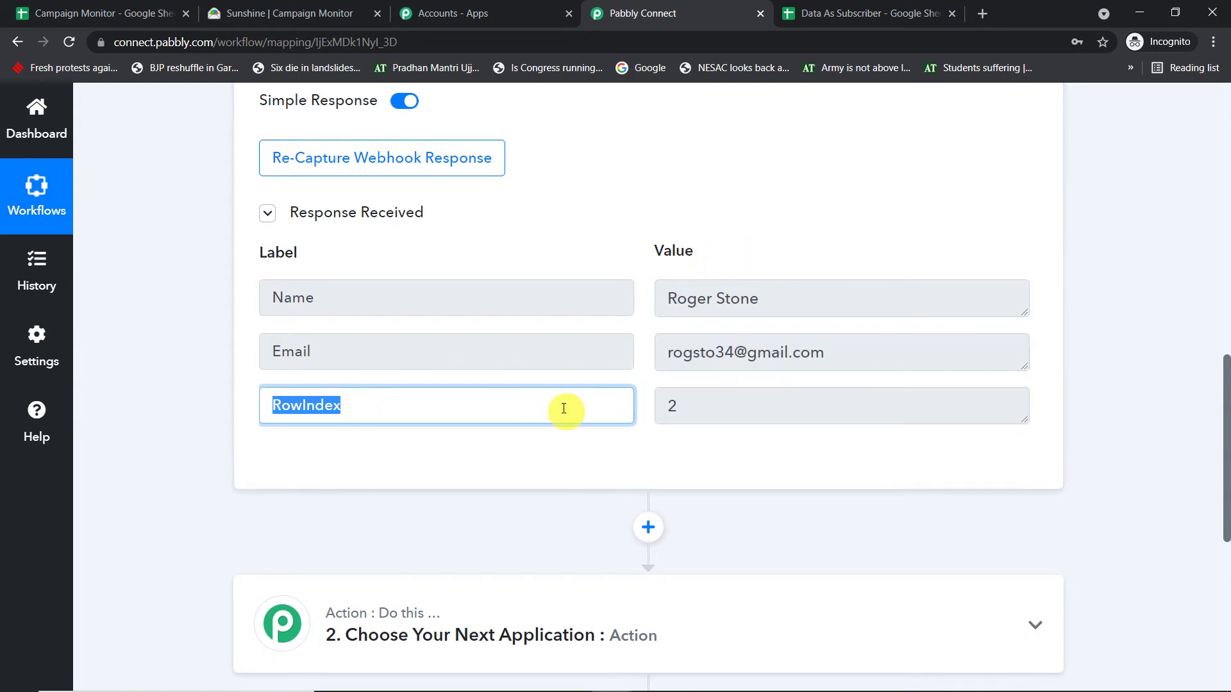
pyautogui.moveTo(689, 409); pyautogui.dragTo(474, 404)
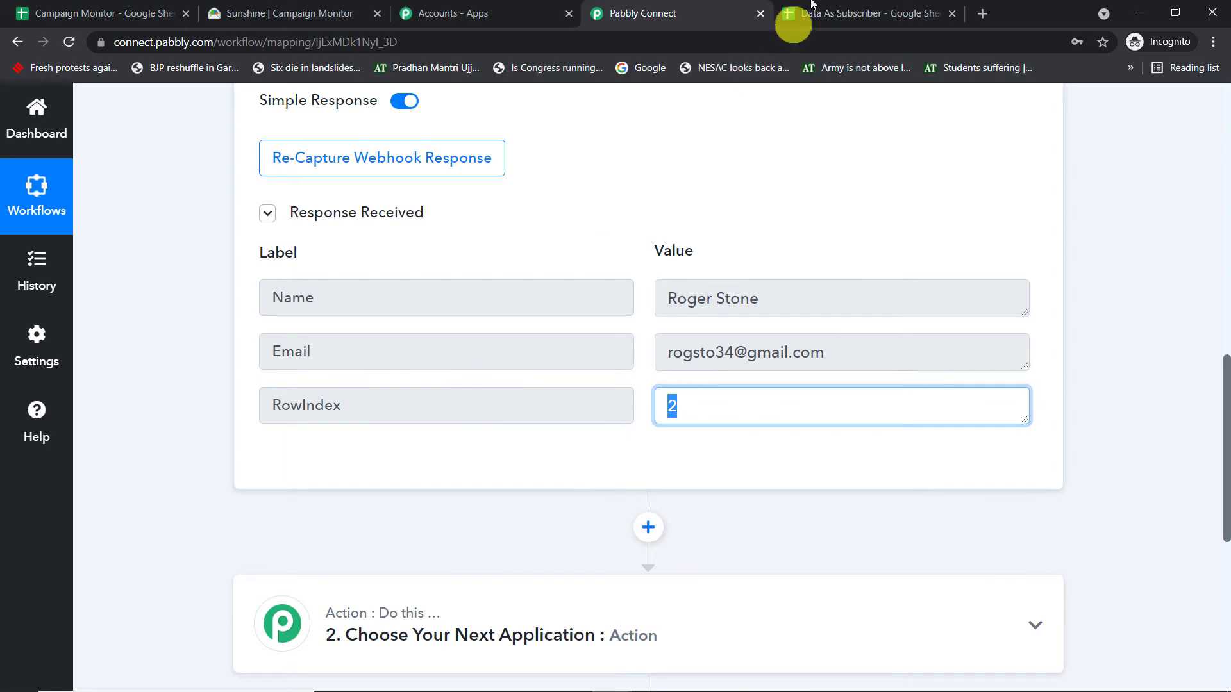
pyautogui.click(793, 19)
pyautogui.click(23, 302)
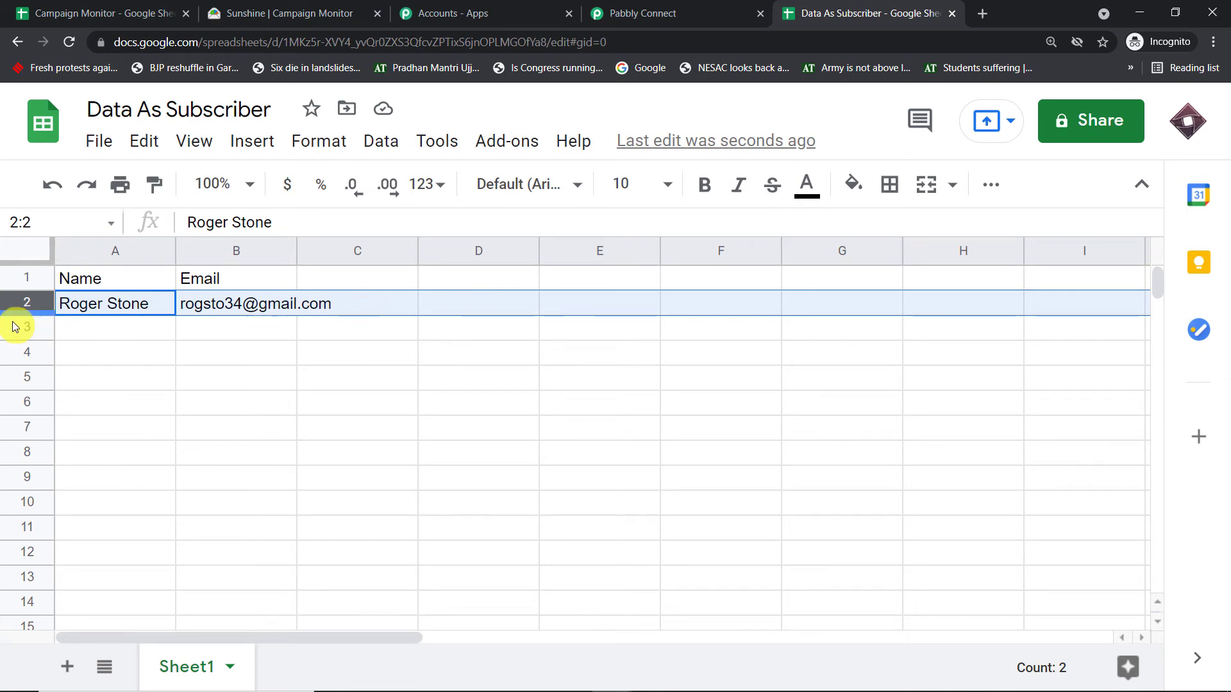
# - In Pabbly Connect, set the workflow's action app to Campaign Monitor and its action event to Add Subscriber
pyautogui.click(673, 11)
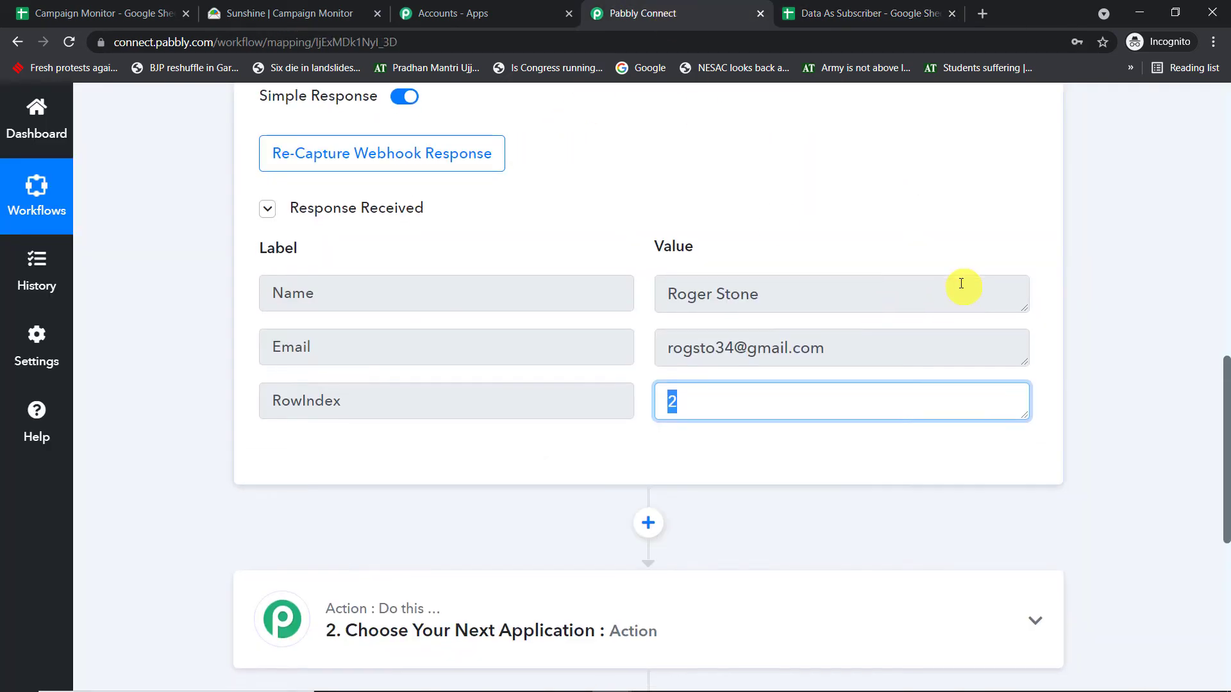
pyautogui.scroll(-2, 961, 283)
pyautogui.click(746, 374)
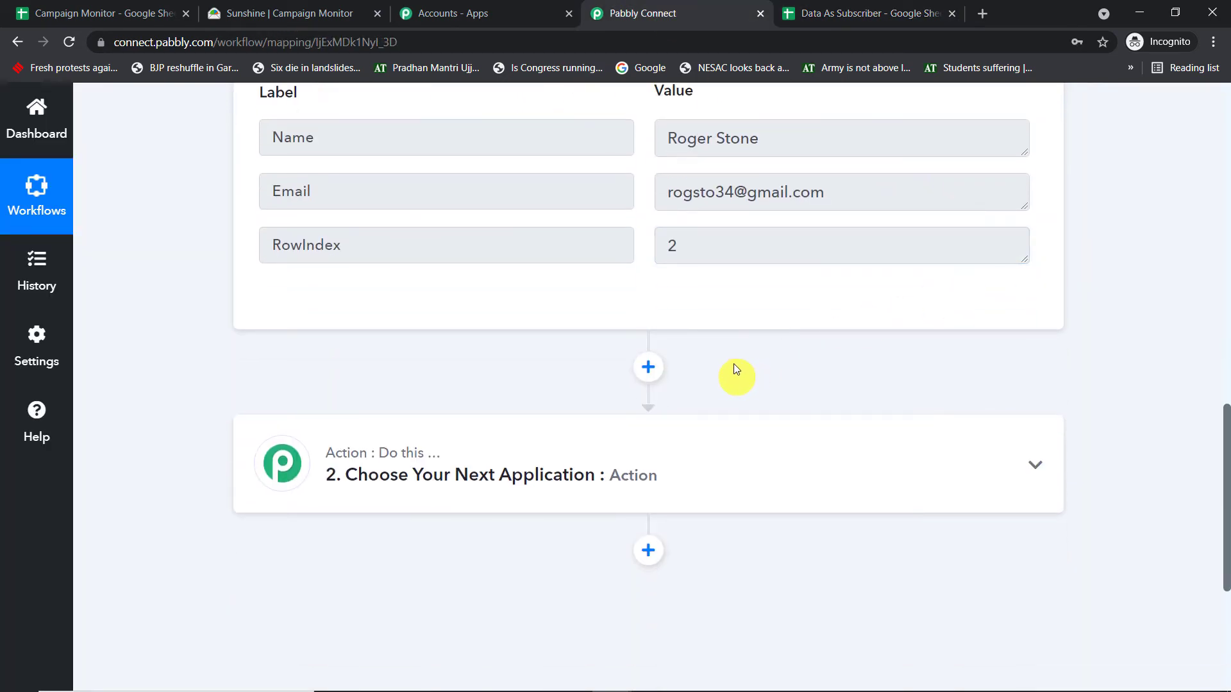
pyautogui.click(646, 469)
pyautogui.click(391, 348)
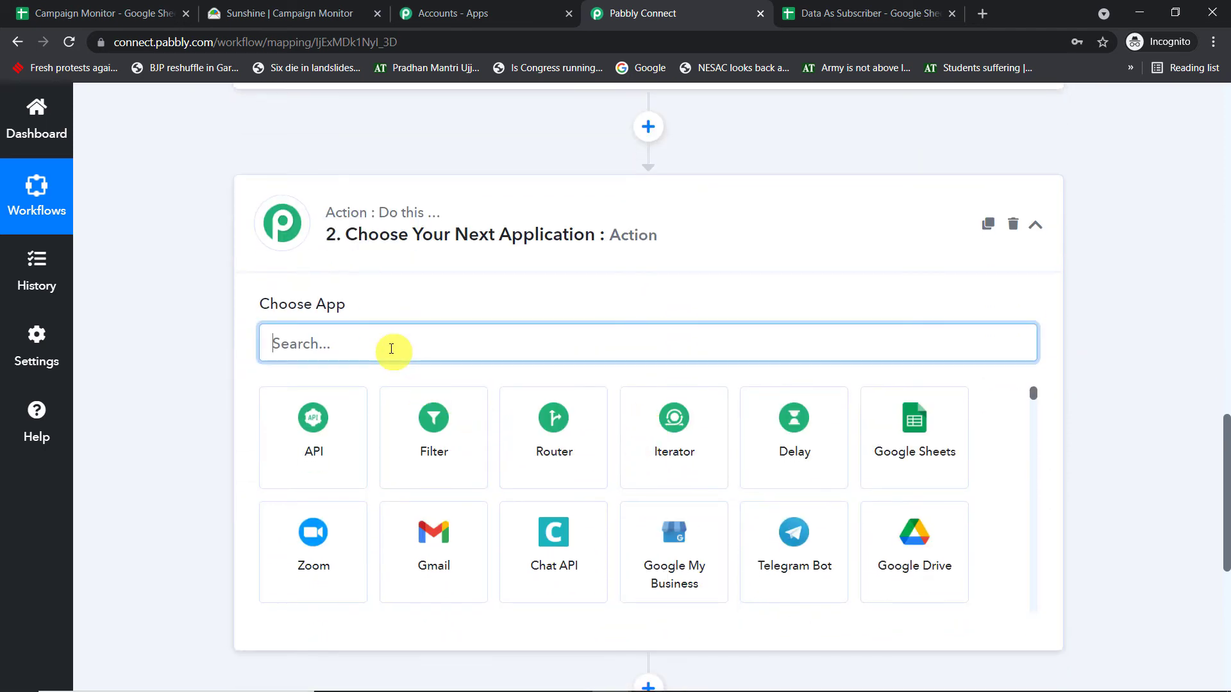
pyautogui.write('cam')
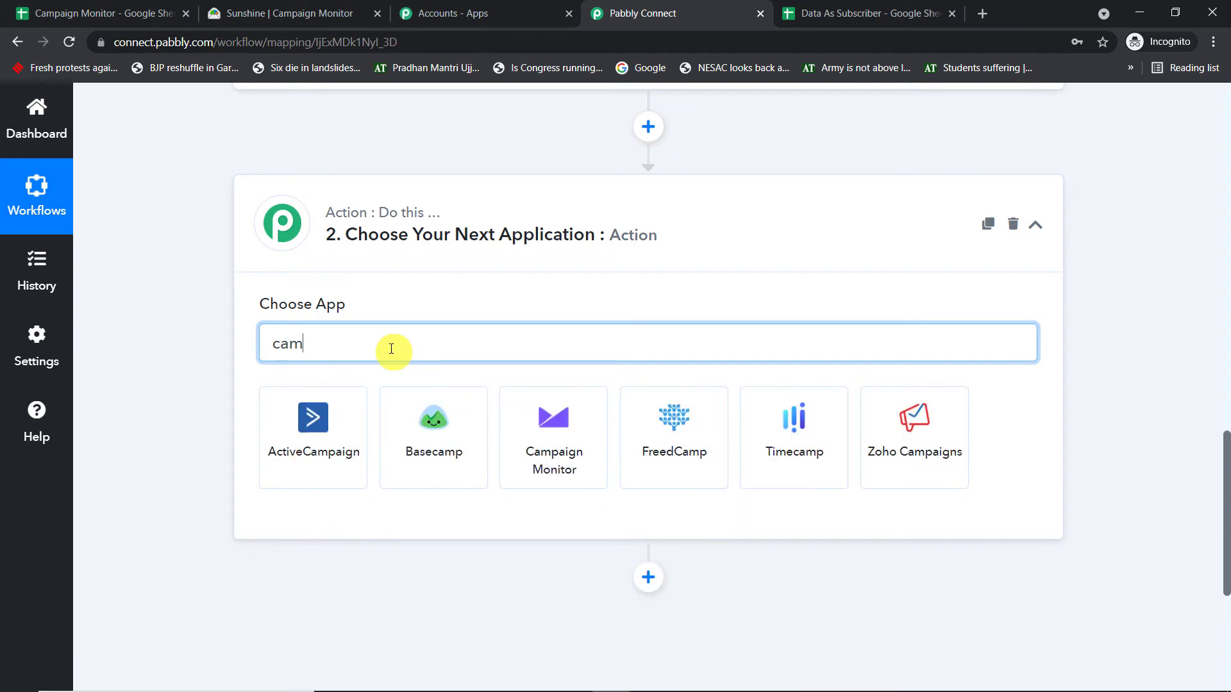
pyautogui.click(544, 425)
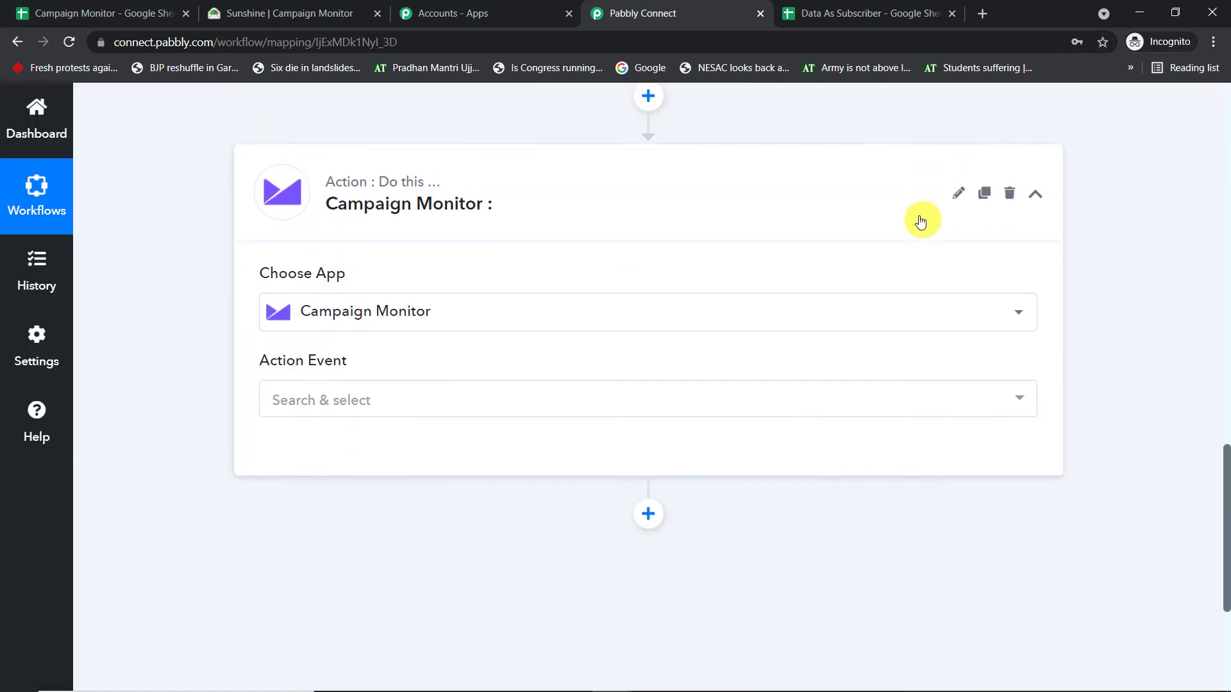
pyautogui.click(477, 265)
pyautogui.click(399, 356)
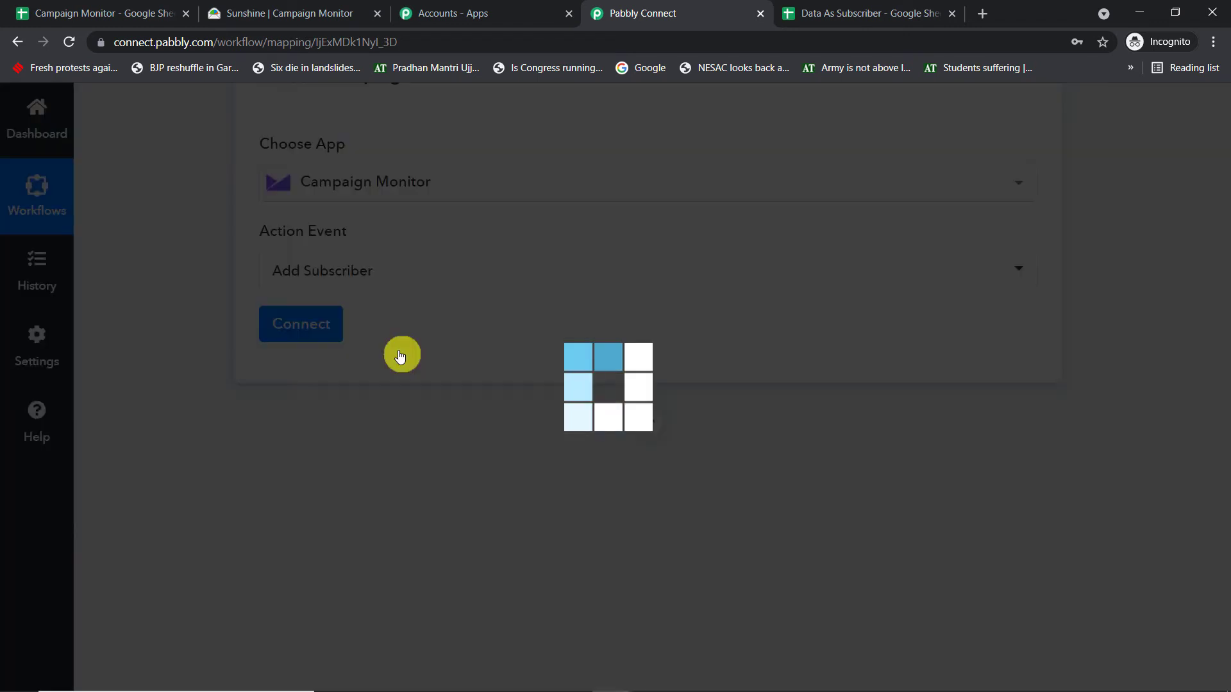
# - Start adding a new Campaign Monitor connection for the action and bring up its API Key and Password fields
pyautogui.click(331, 326)
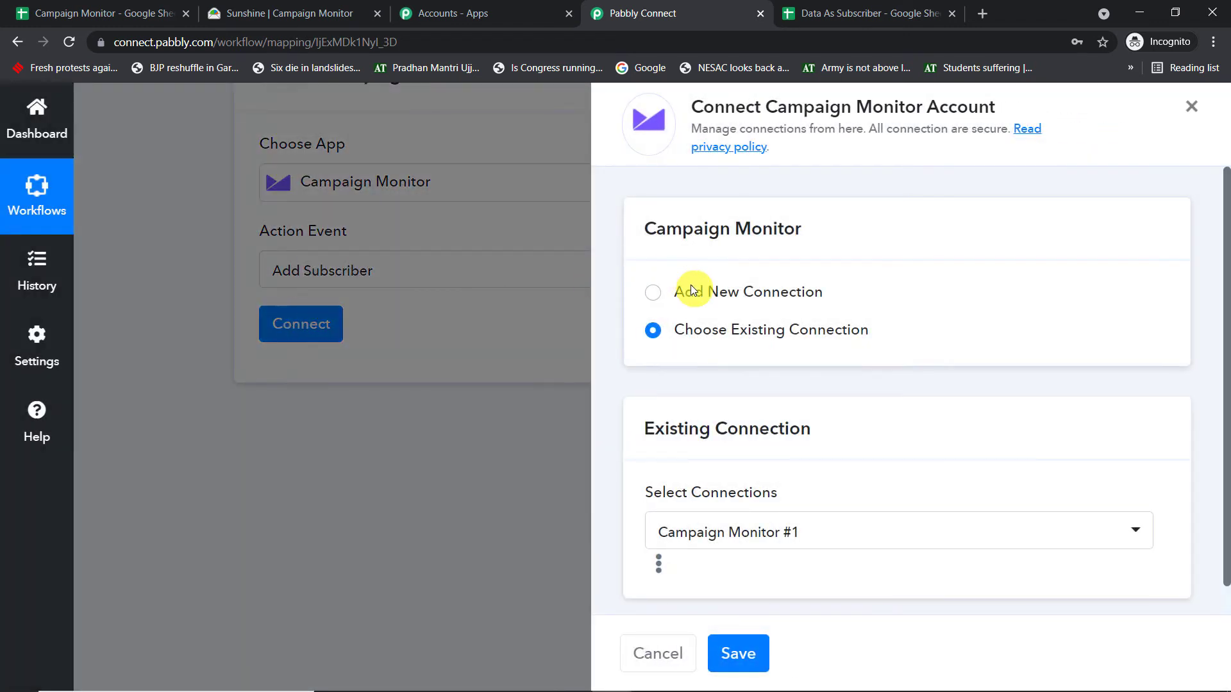
pyautogui.click(691, 287)
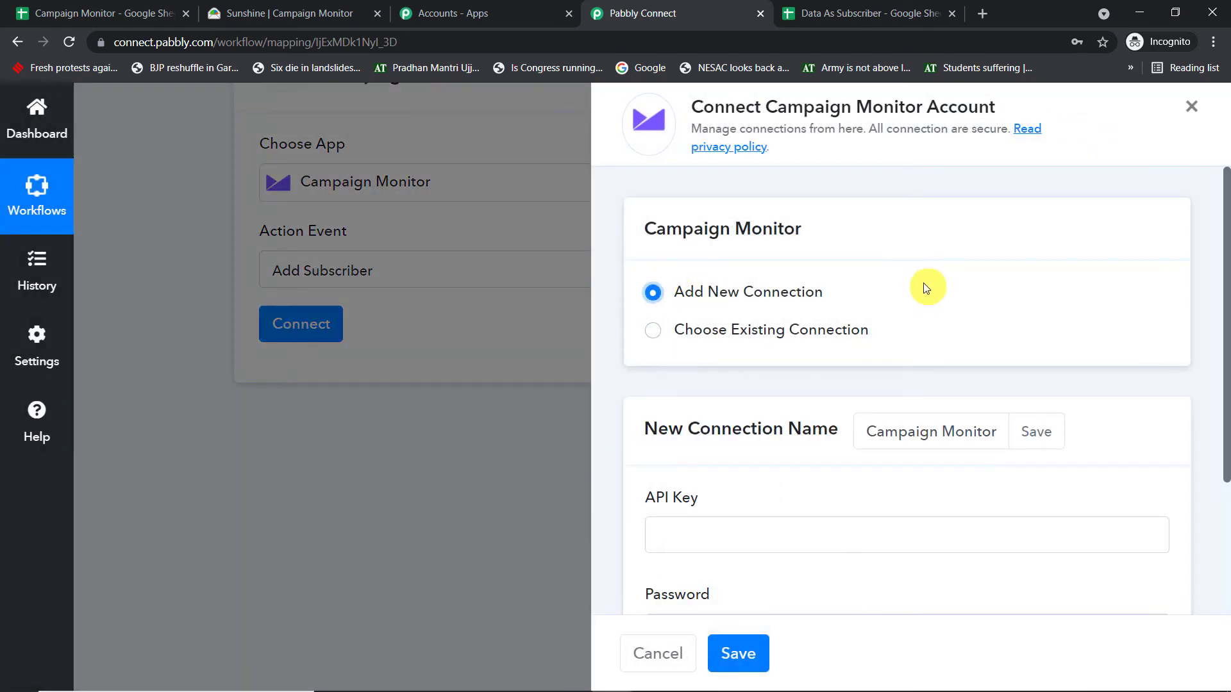
pyautogui.scroll(-3, 910, 295)
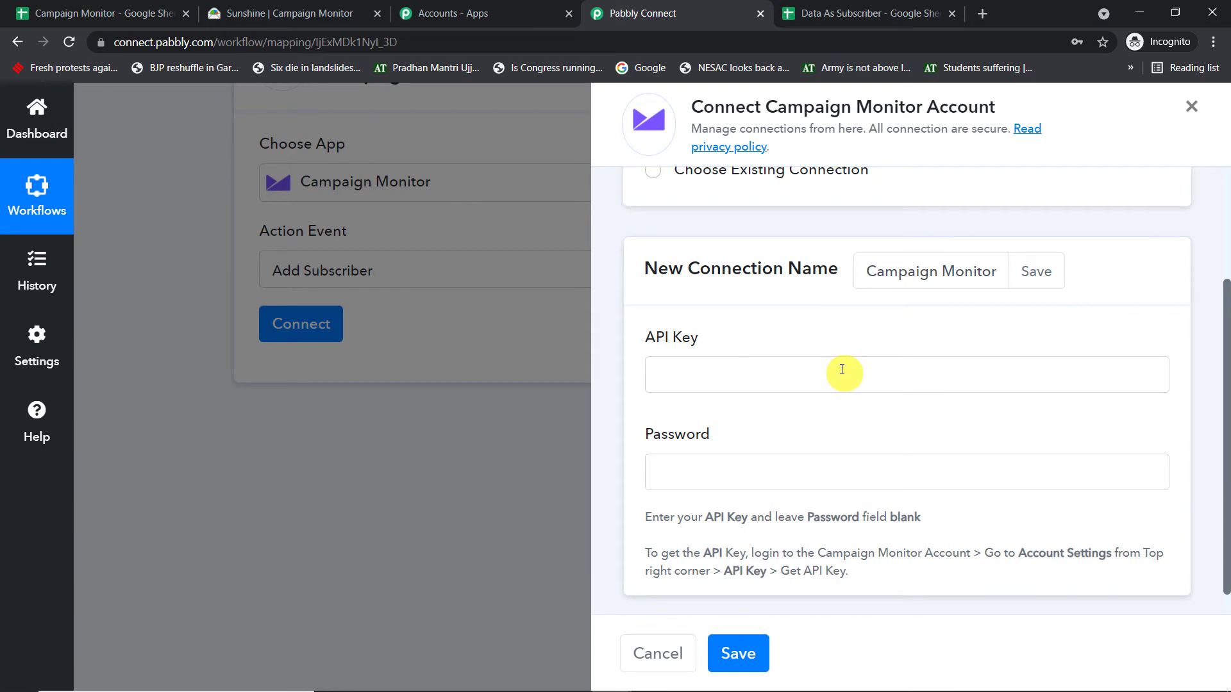
# - Switch to Campaign Monitor and bring up the API key management page from the account settings
pyautogui.click(291, 6)
pyautogui.scroll(3, 1033, 325)
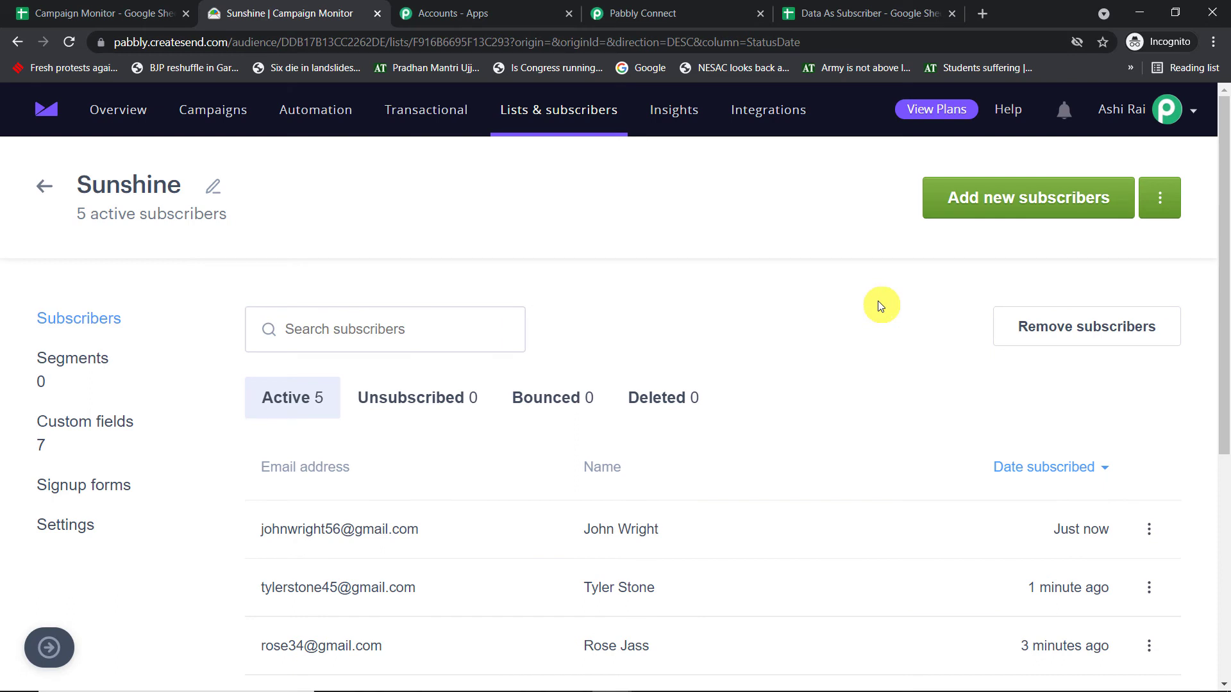
pyautogui.click(1190, 113)
pyautogui.click(1031, 160)
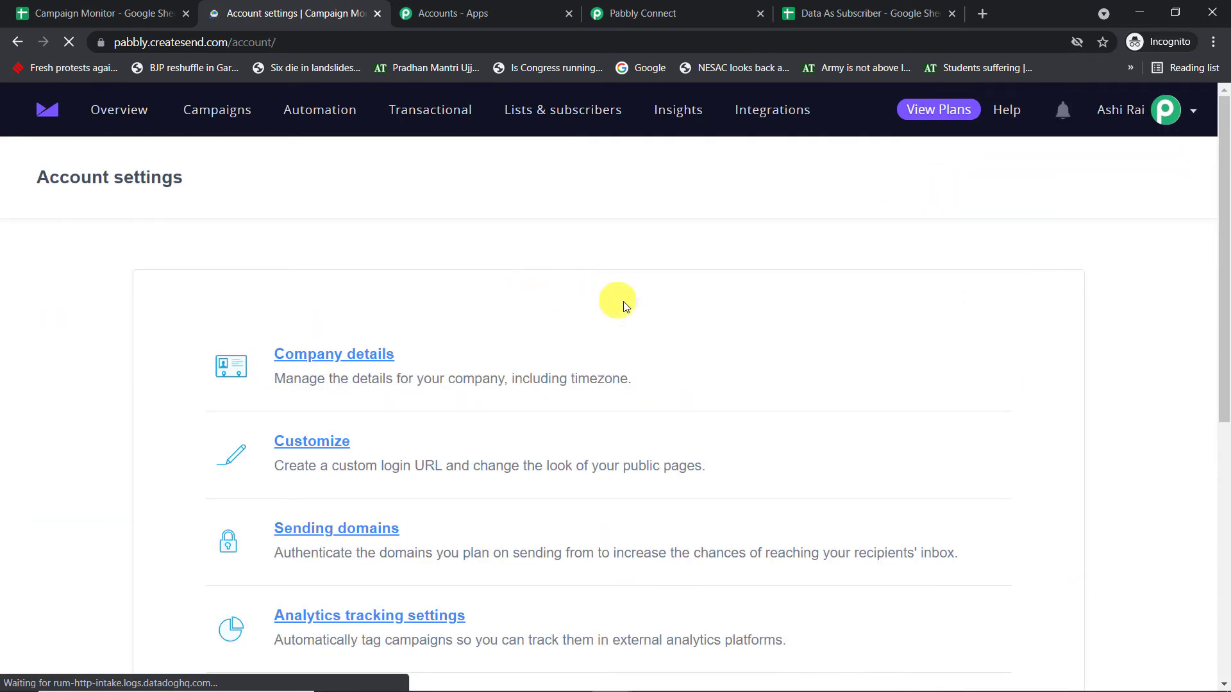
pyautogui.scroll(-4, 628, 308)
pyautogui.click(287, 463)
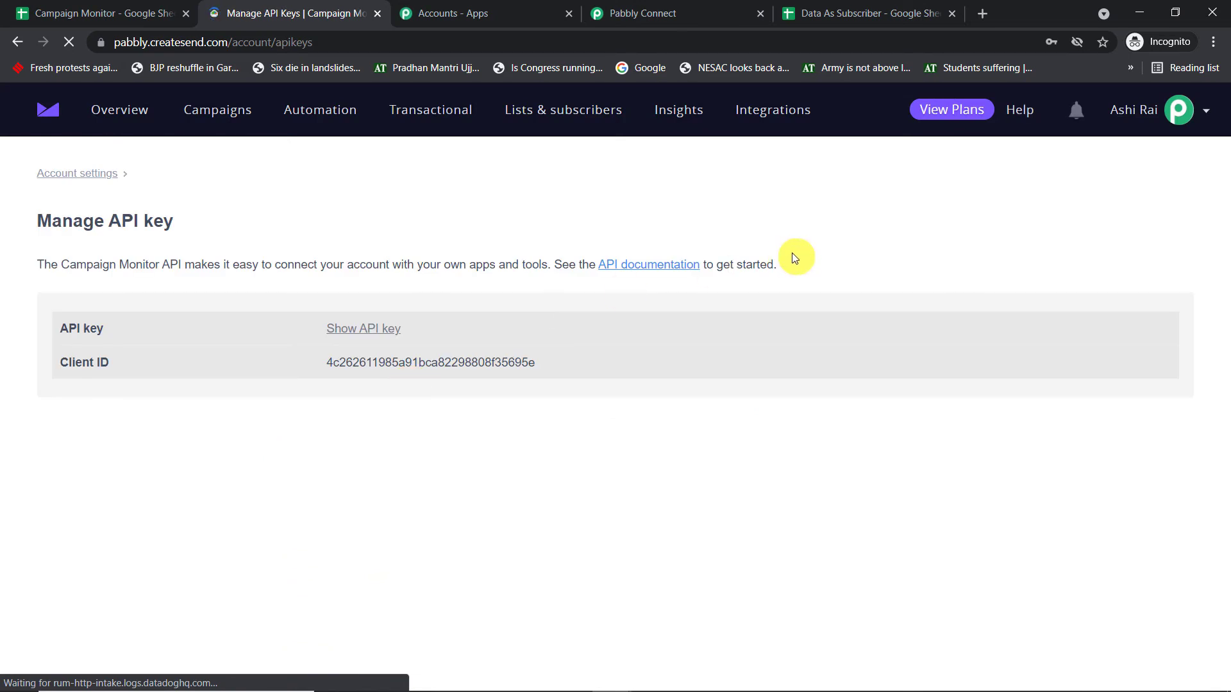
# - Reveal the account's API key, entering the account password to authorise it
pyautogui.click(361, 337)
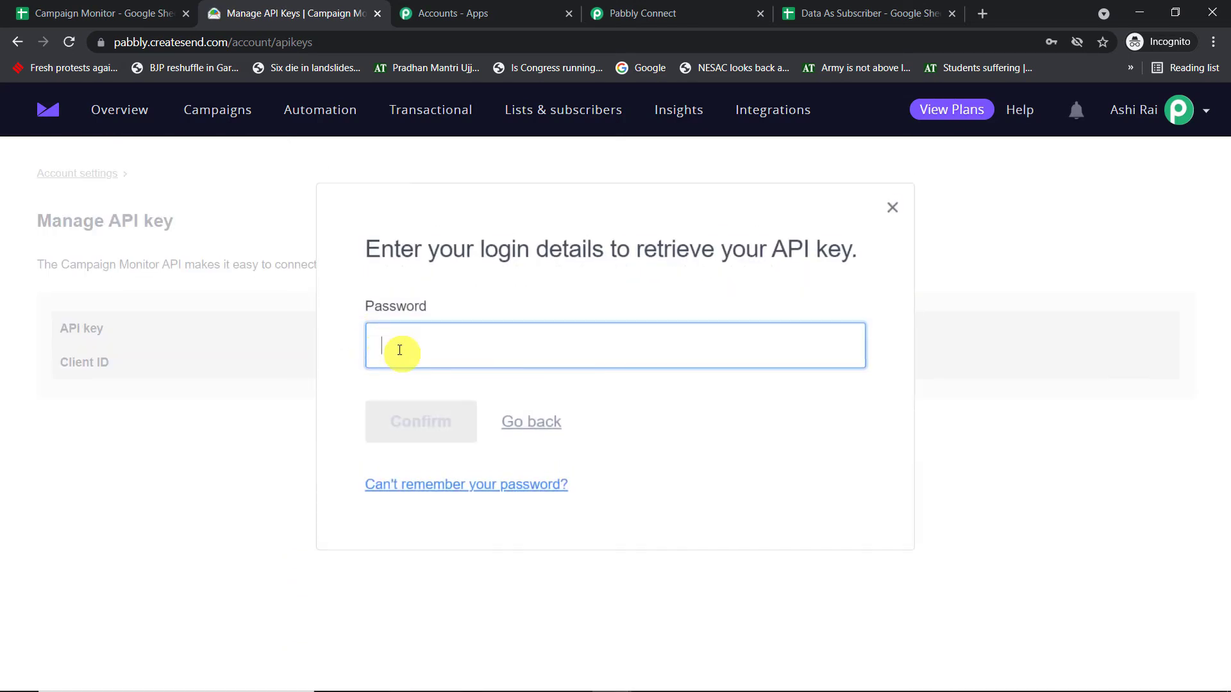
pyautogui.click(399, 350)
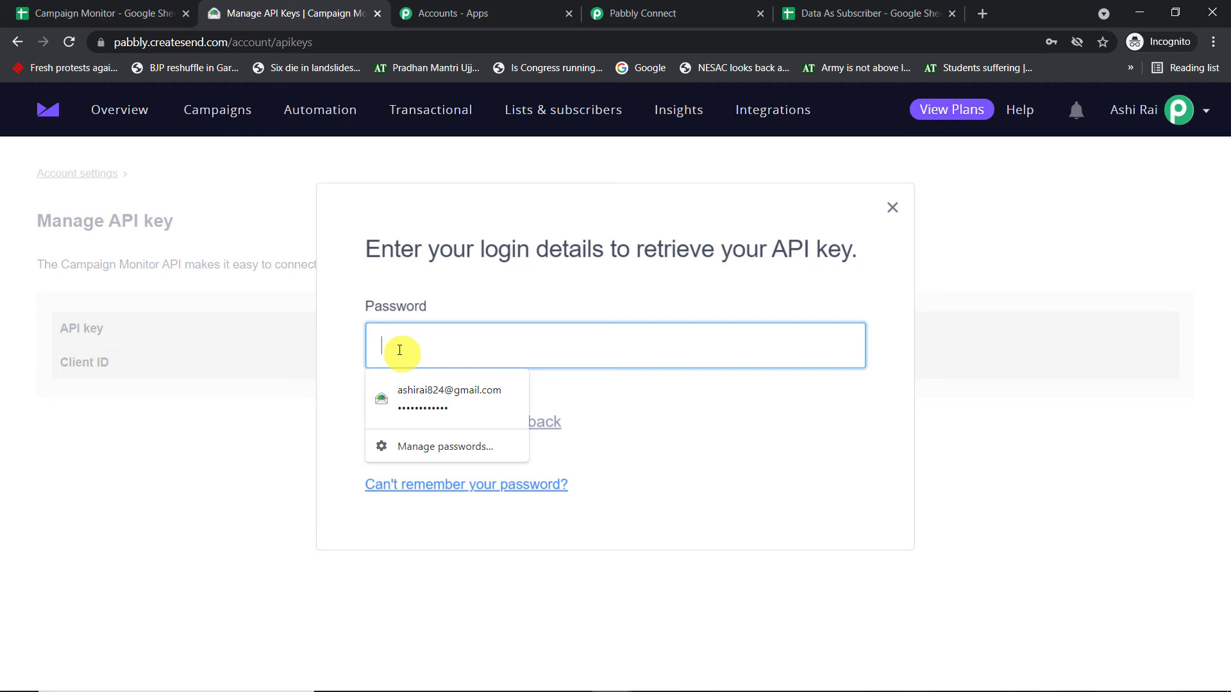
pyautogui.write('a')
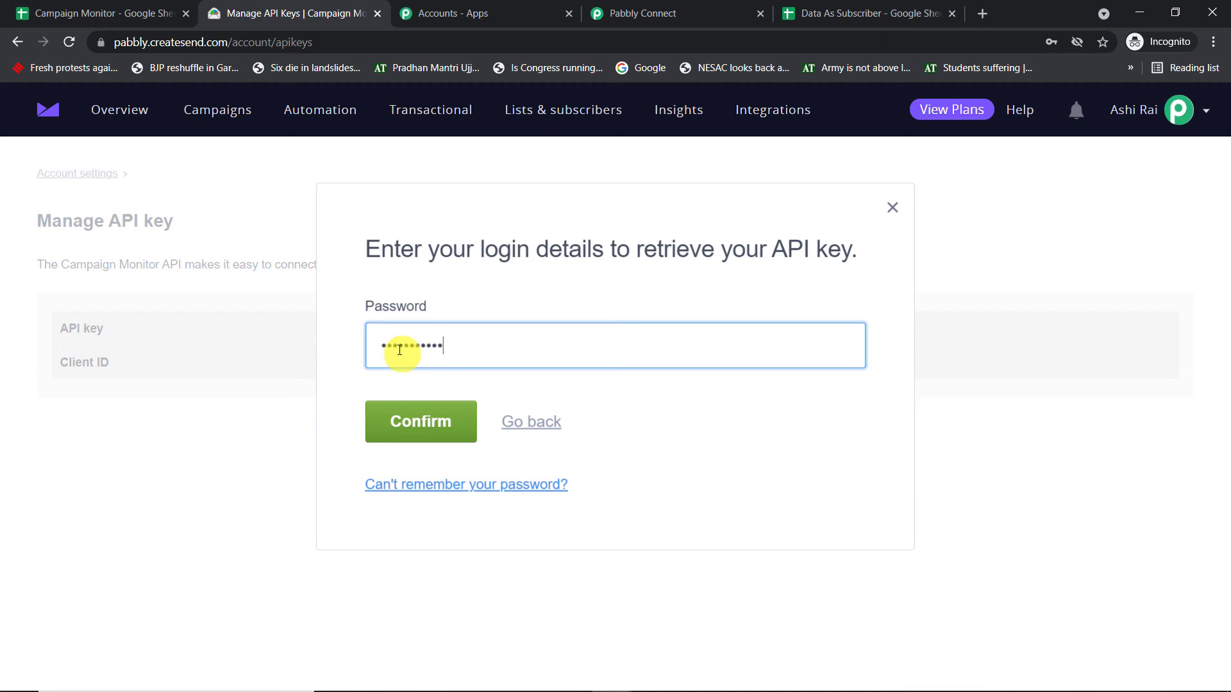
pyautogui.click(432, 421)
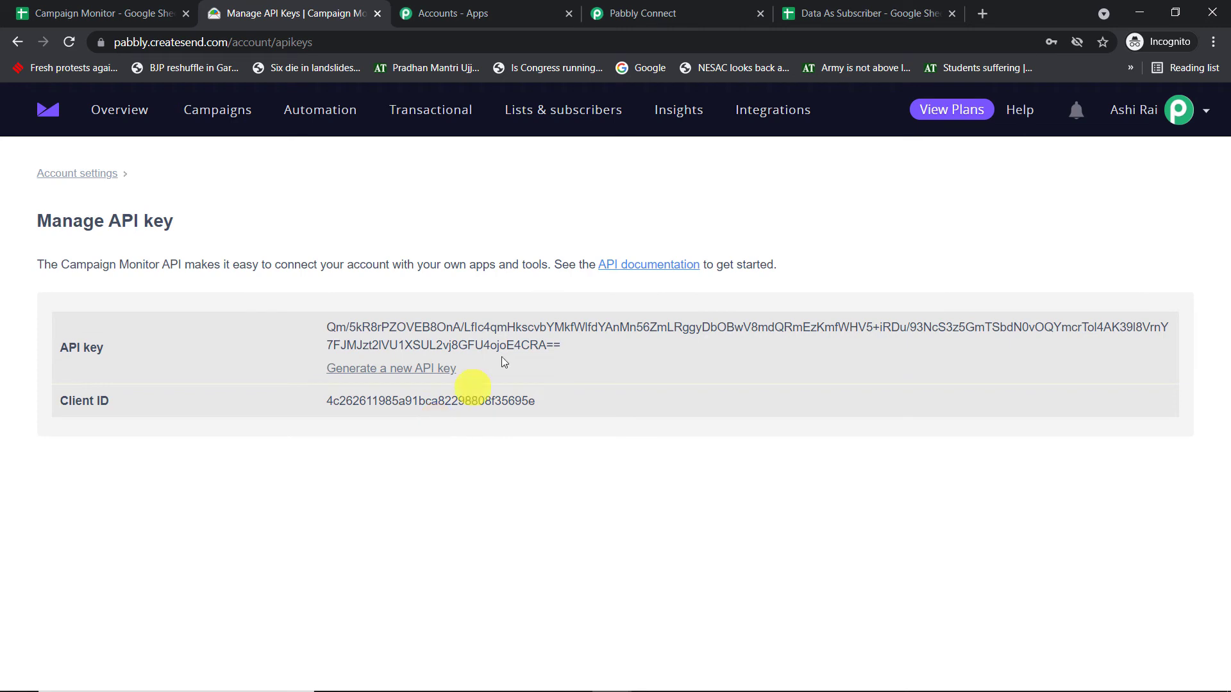
# - Copy the API key into the API Key field of Pabbly Connect's new Campaign Monitor connection, leave Password blank, and save the connection
pyautogui.moveTo(558, 346); pyautogui.dragTo(326, 328)
pyautogui.rightClick(506, 340)
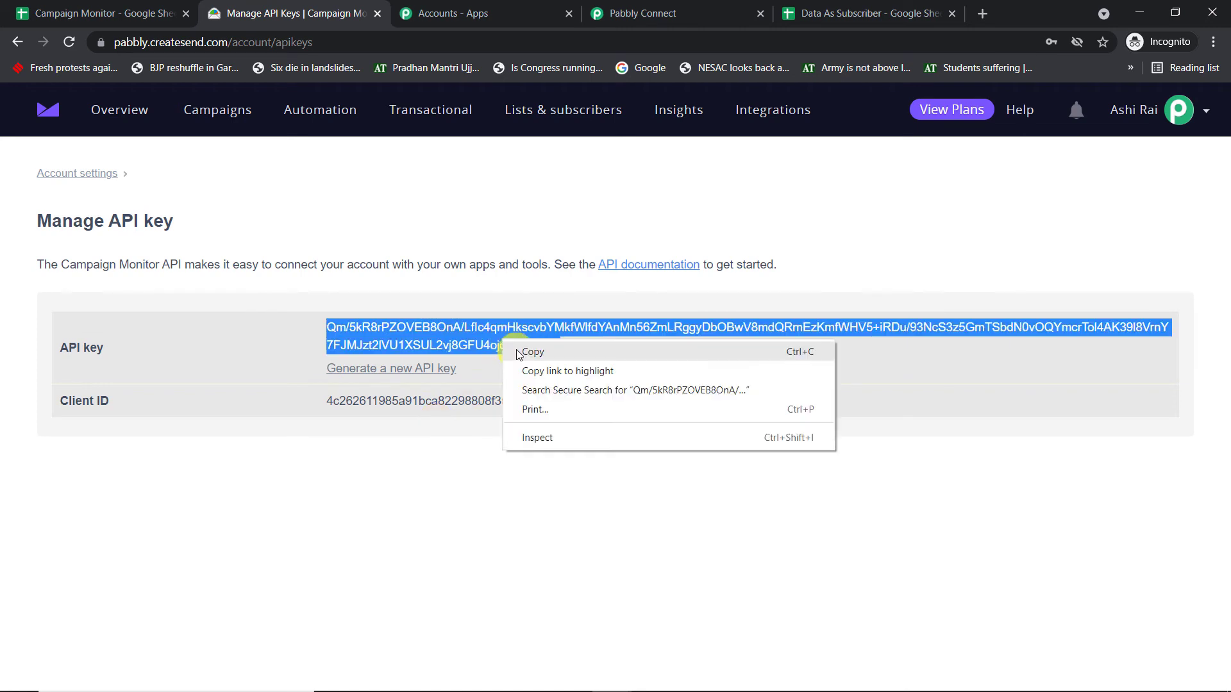
pyautogui.click(522, 351)
pyautogui.click(737, 14)
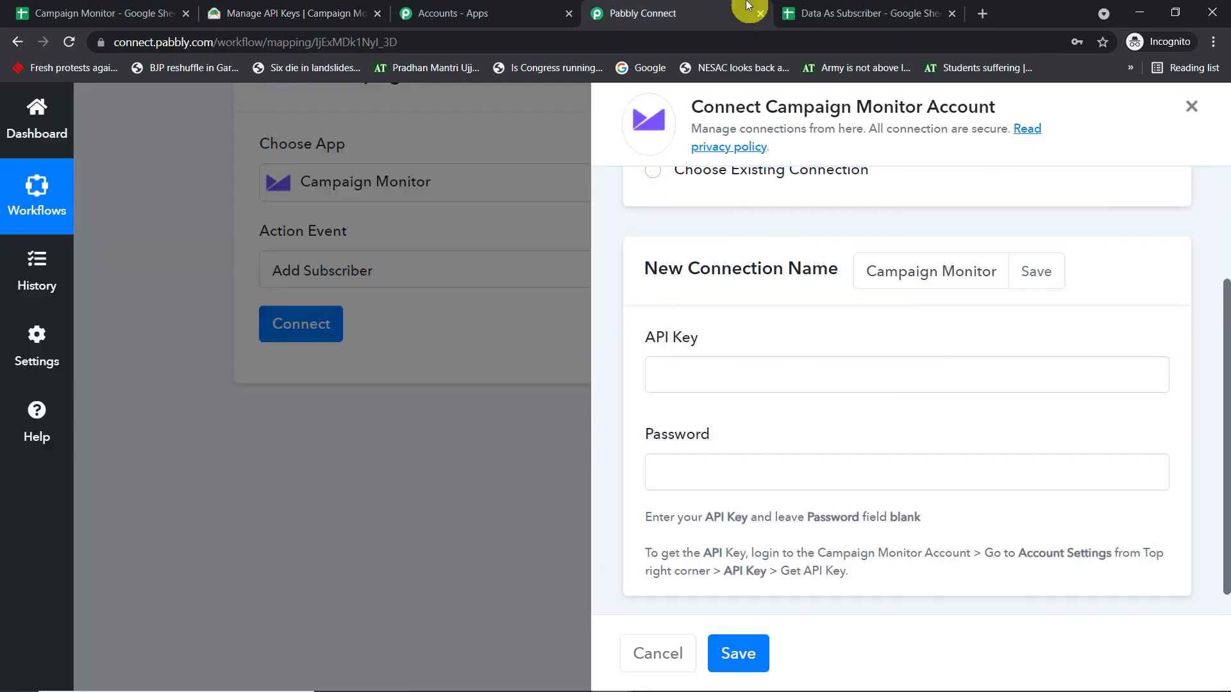
pyautogui.click(726, 371)
pyautogui.rightClick(726, 372)
pyautogui.click(782, 494)
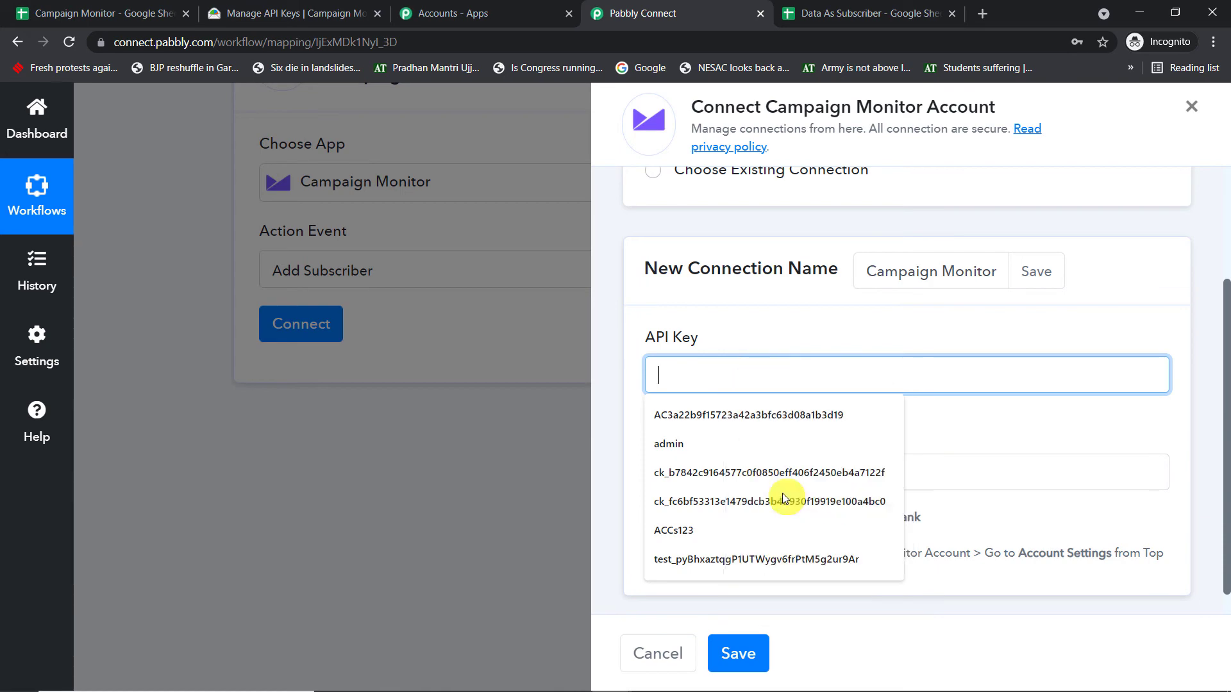
pyautogui.click(883, 329)
pyautogui.click(745, 654)
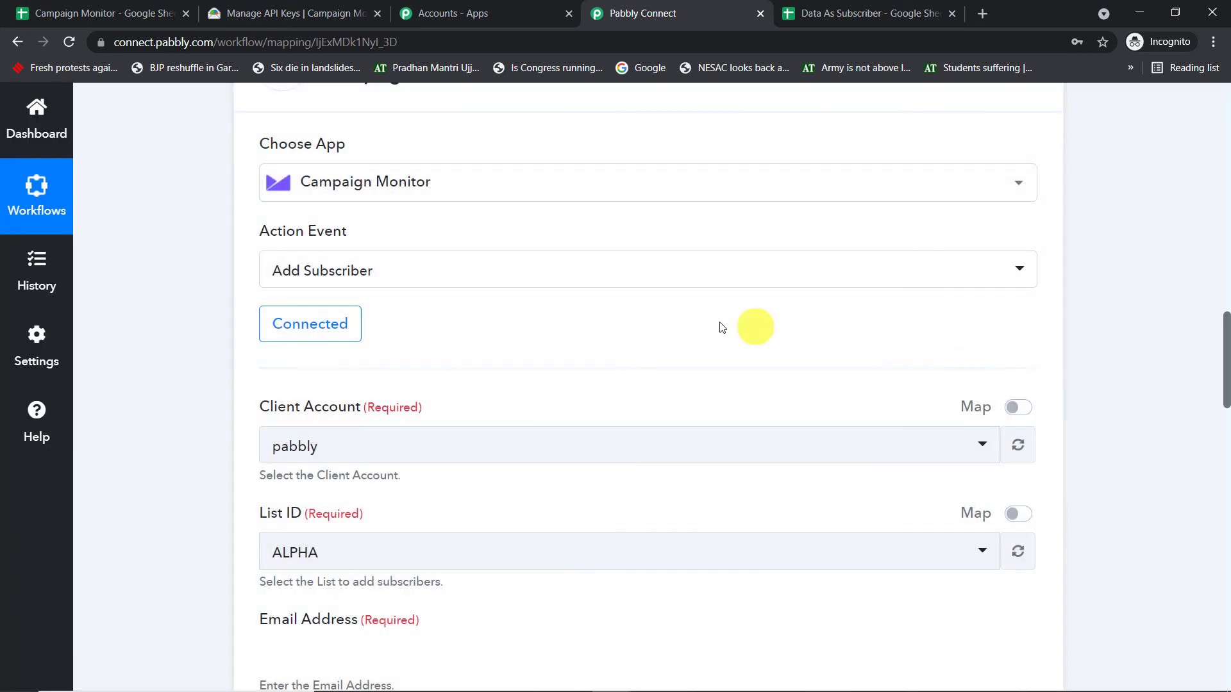
# - Review the Add Subscriber action's fields and check the selected client account against the account in Campaign Monitor
pyautogui.scroll(-4, 711, 329)
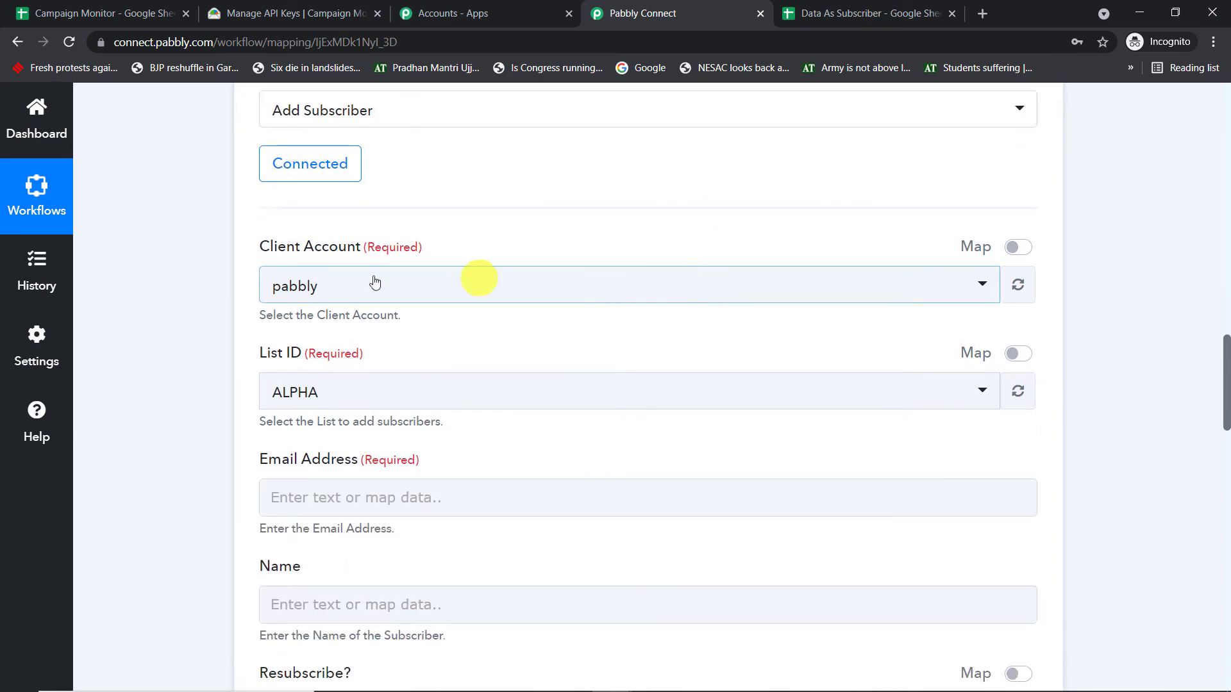
pyautogui.scroll(-11, 393, 290)
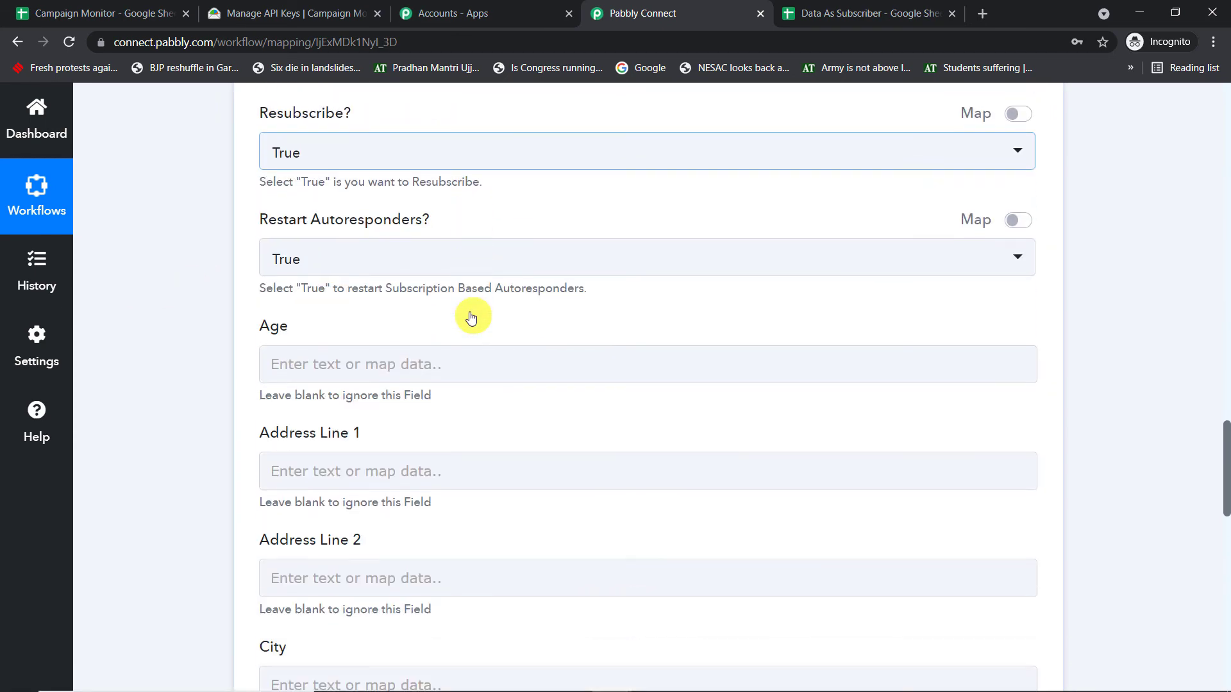
pyautogui.scroll(-2, 471, 317)
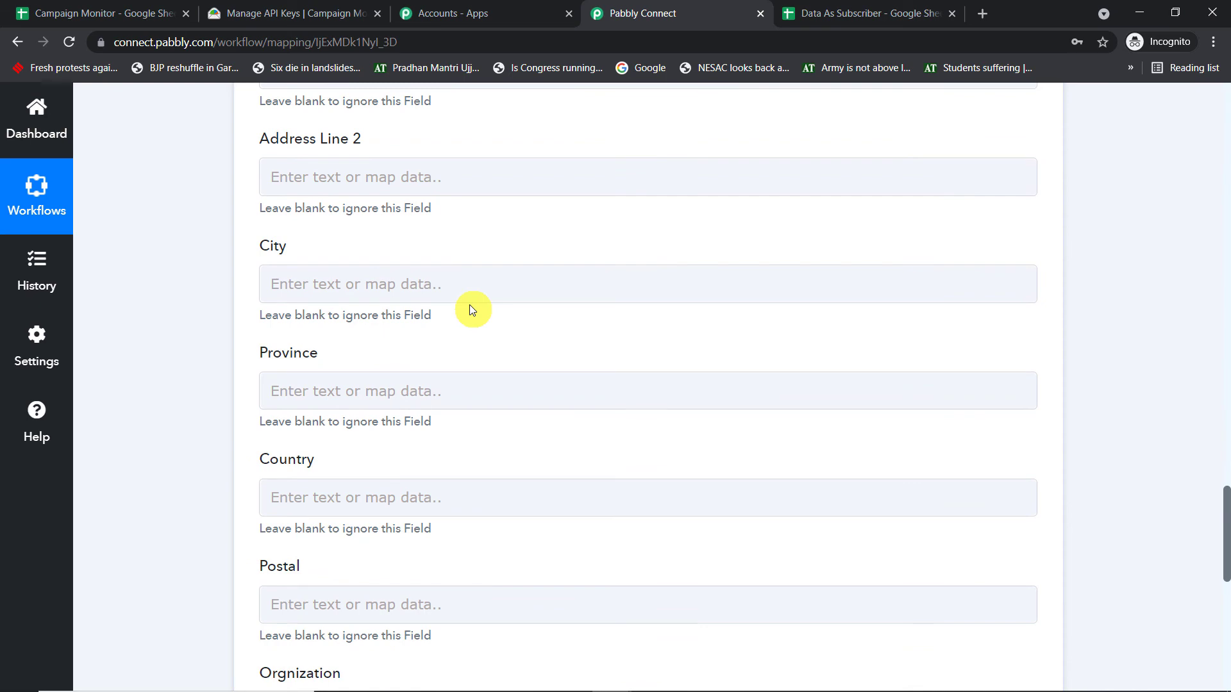
pyautogui.scroll(14, 466, 327)
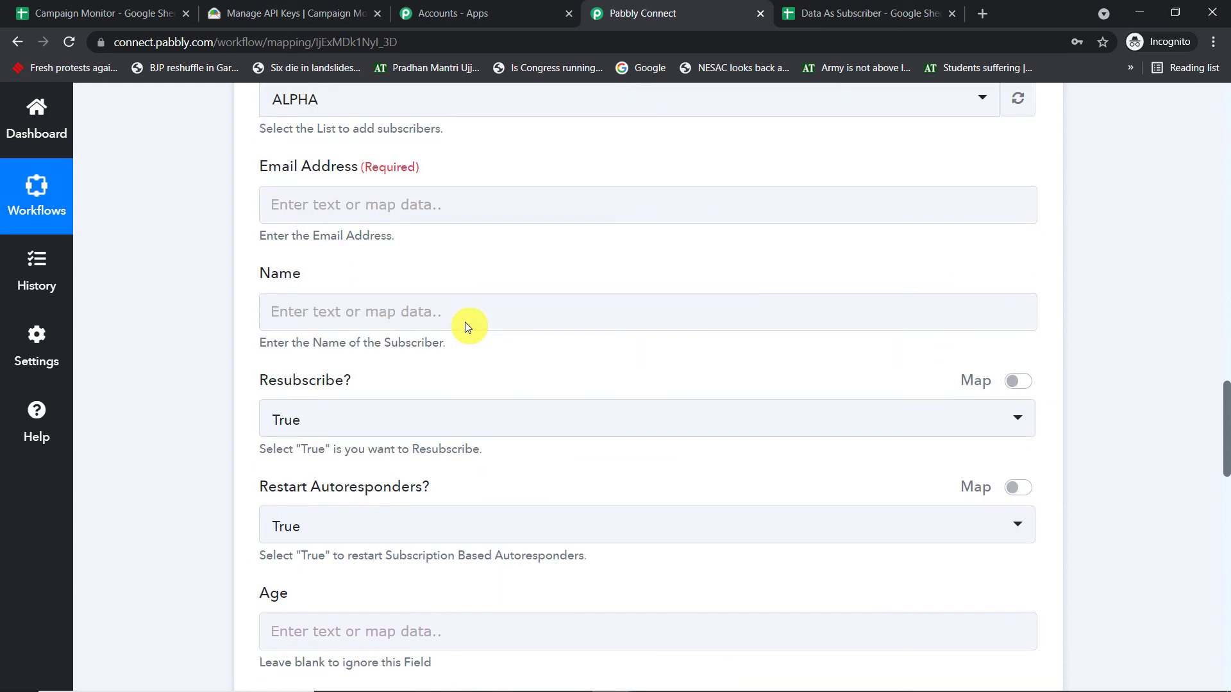
pyautogui.scroll(5, 465, 327)
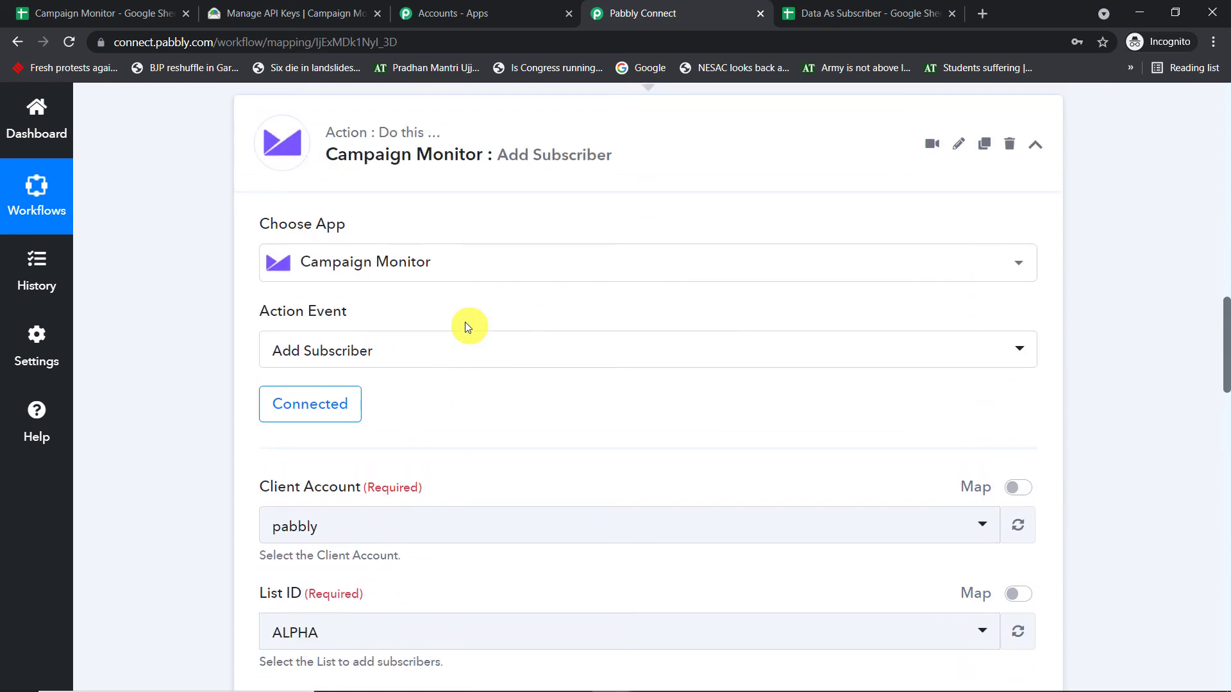
pyautogui.scroll(1, 465, 327)
pyautogui.scroll(-5, 466, 327)
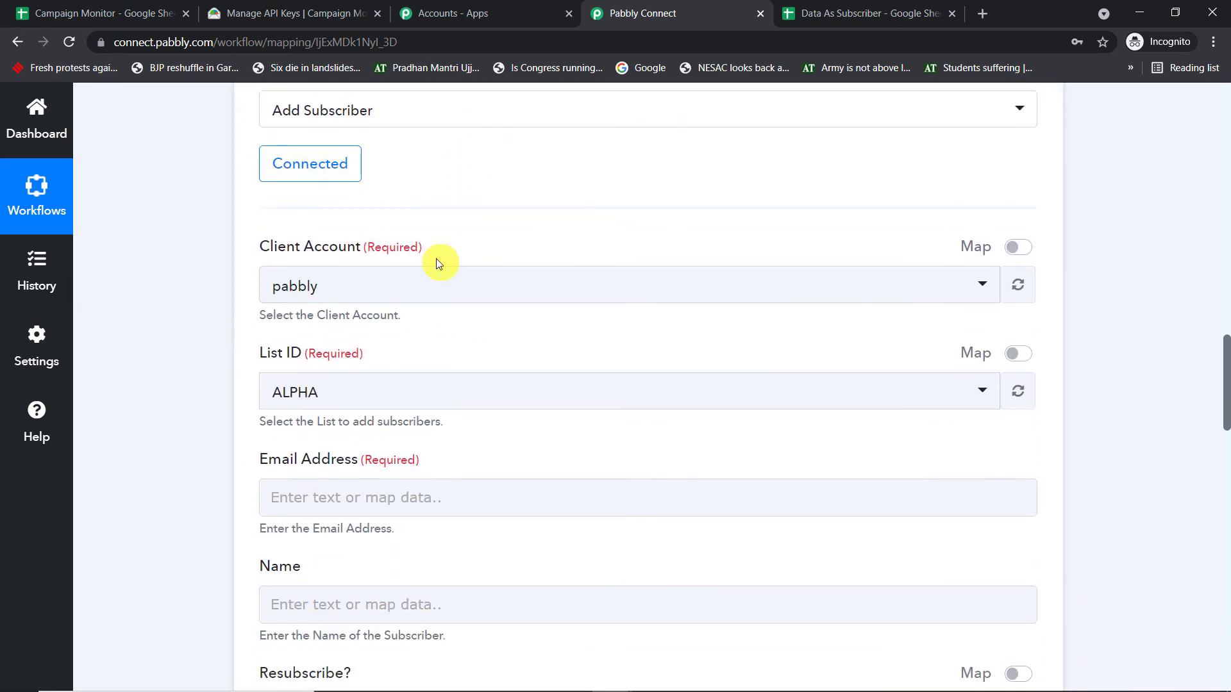
pyautogui.click(352, 286)
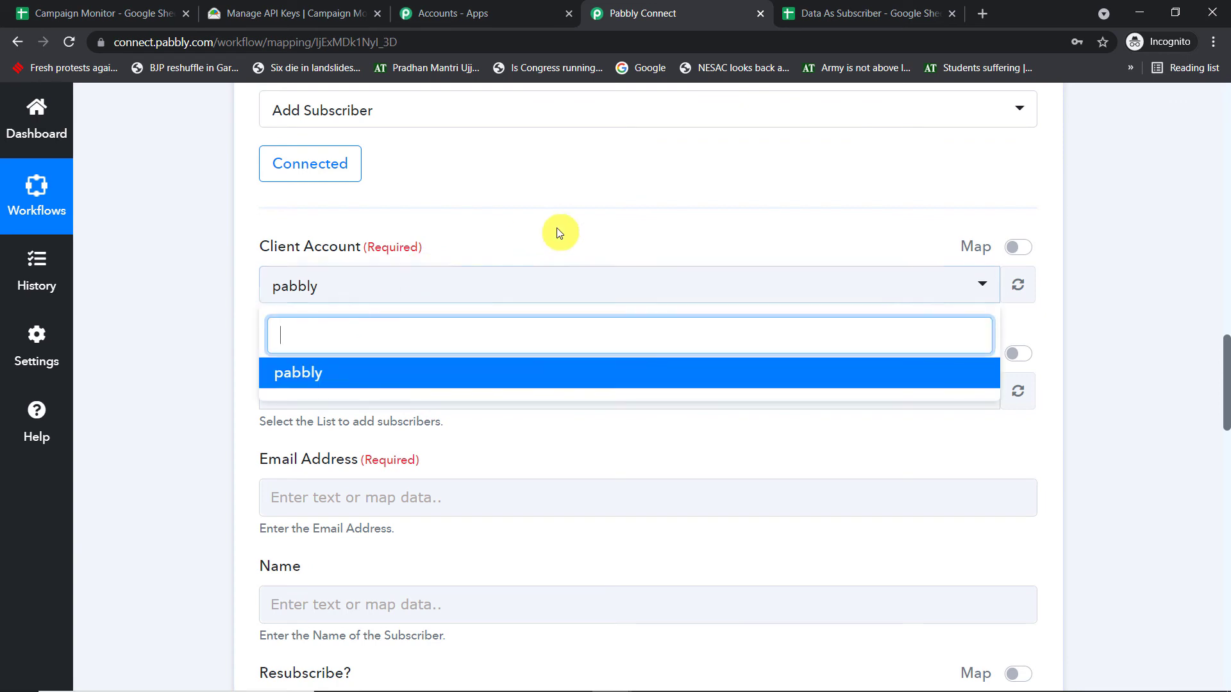
pyautogui.click(251, 12)
pyautogui.click(1177, 110)
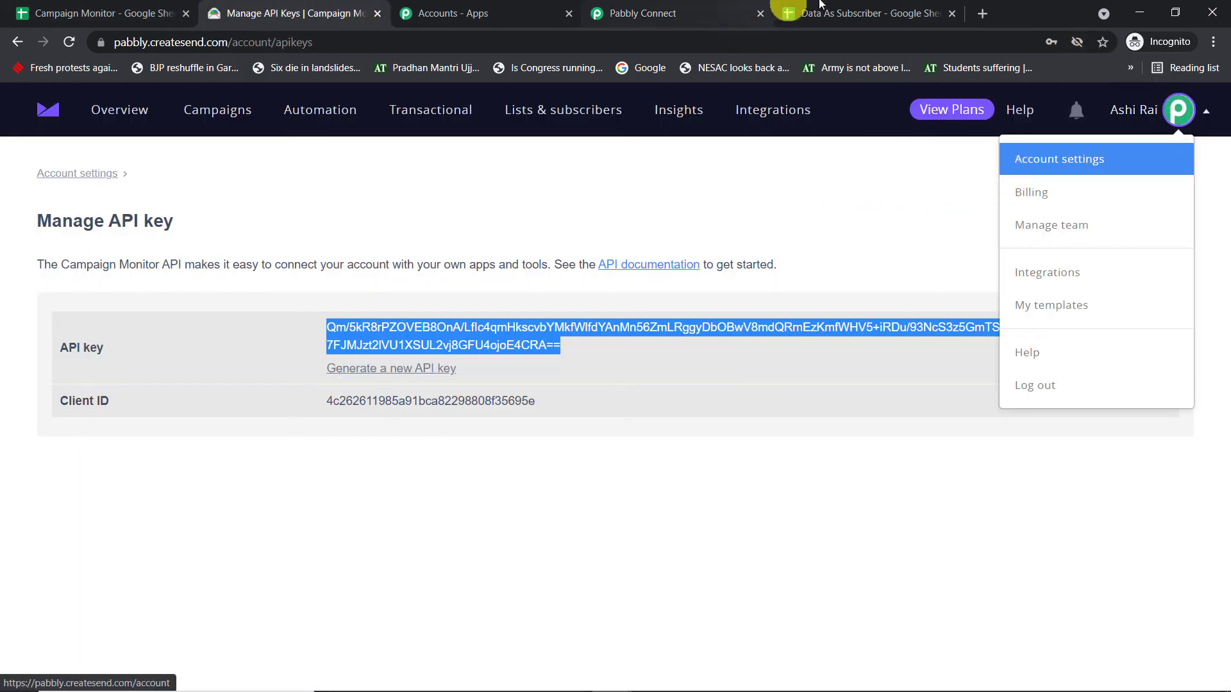
pyautogui.click(695, 11)
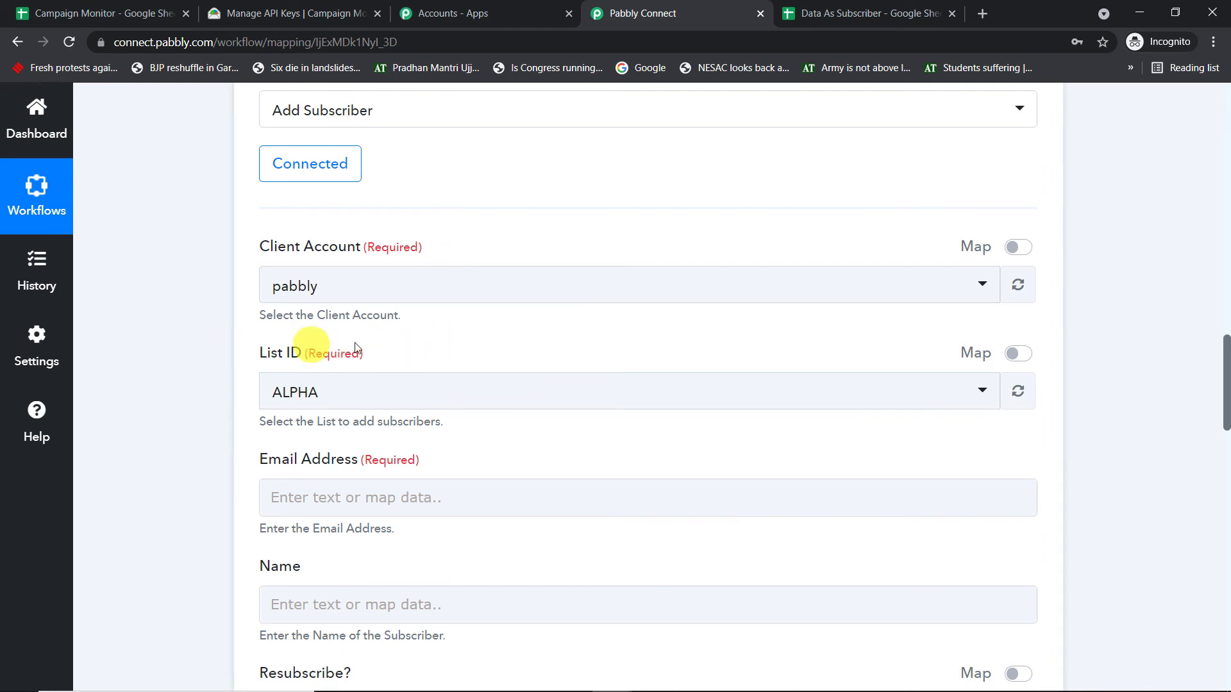
# - Compare the List ID options with the subscriber lists in Campaign Monitor, and set the action's List ID to Sunshine
pyautogui.click(325, 399)
pyautogui.scroll(-3, 437, 491)
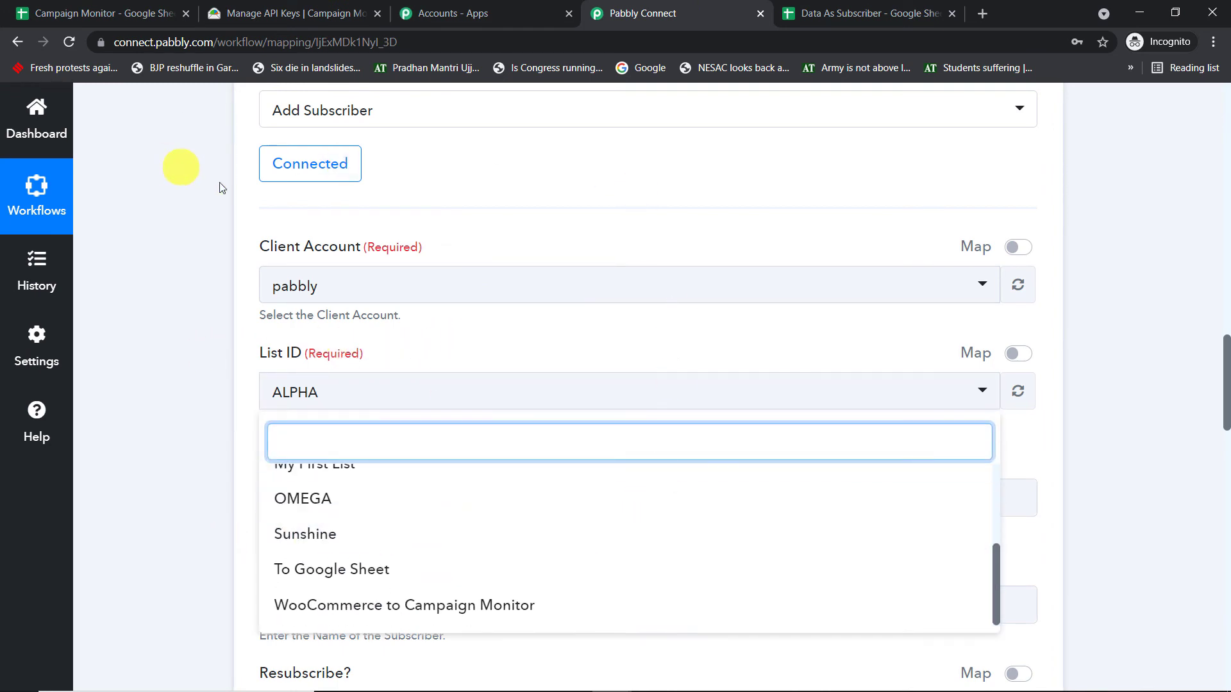
pyautogui.click(283, 13)
pyautogui.click(565, 112)
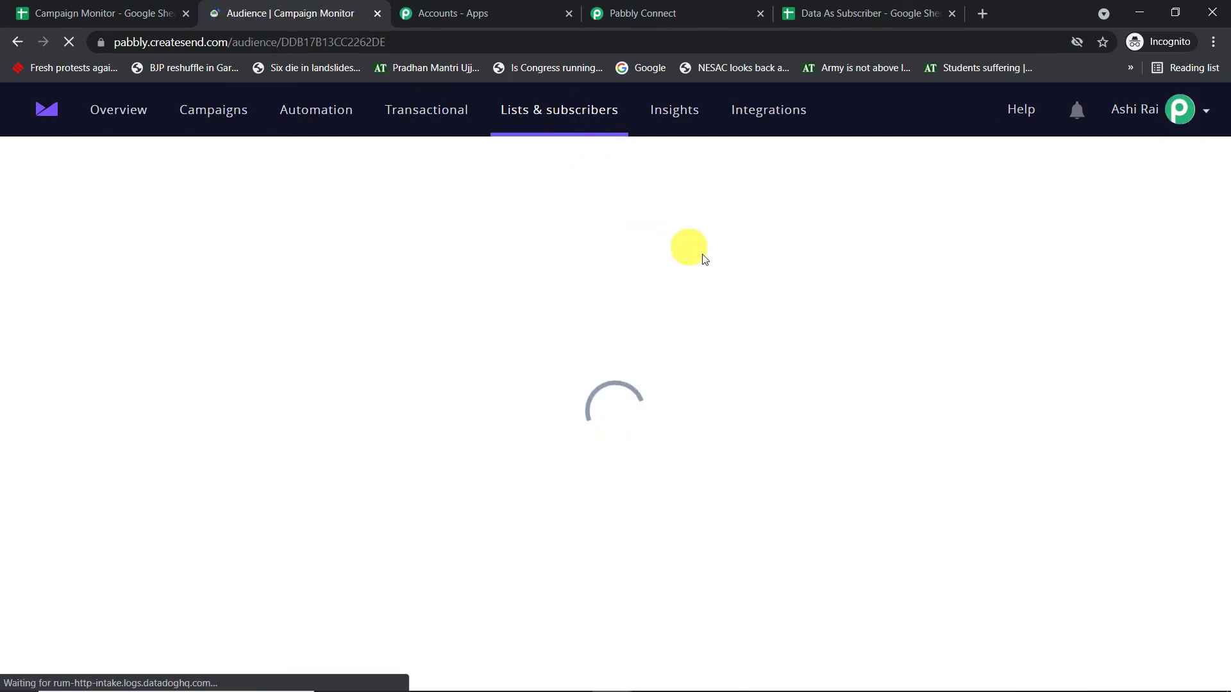
pyautogui.scroll(-3, 769, 324)
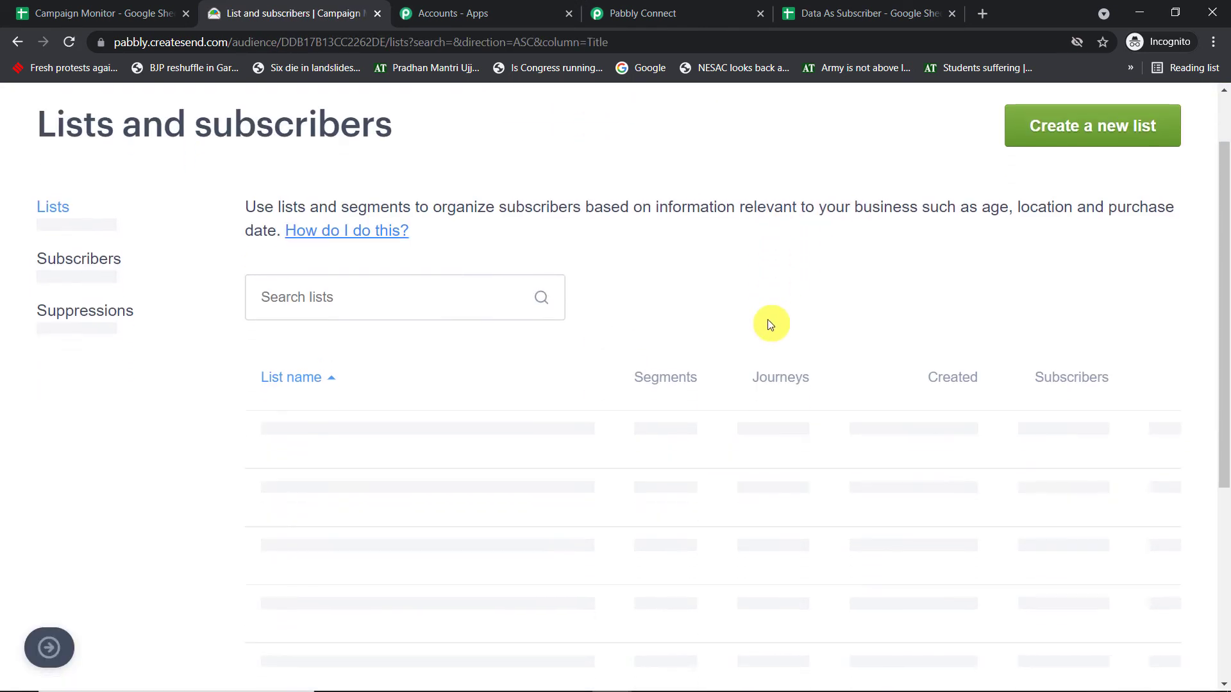
pyautogui.scroll(-4, 763, 338)
pyautogui.scroll(7, 744, 329)
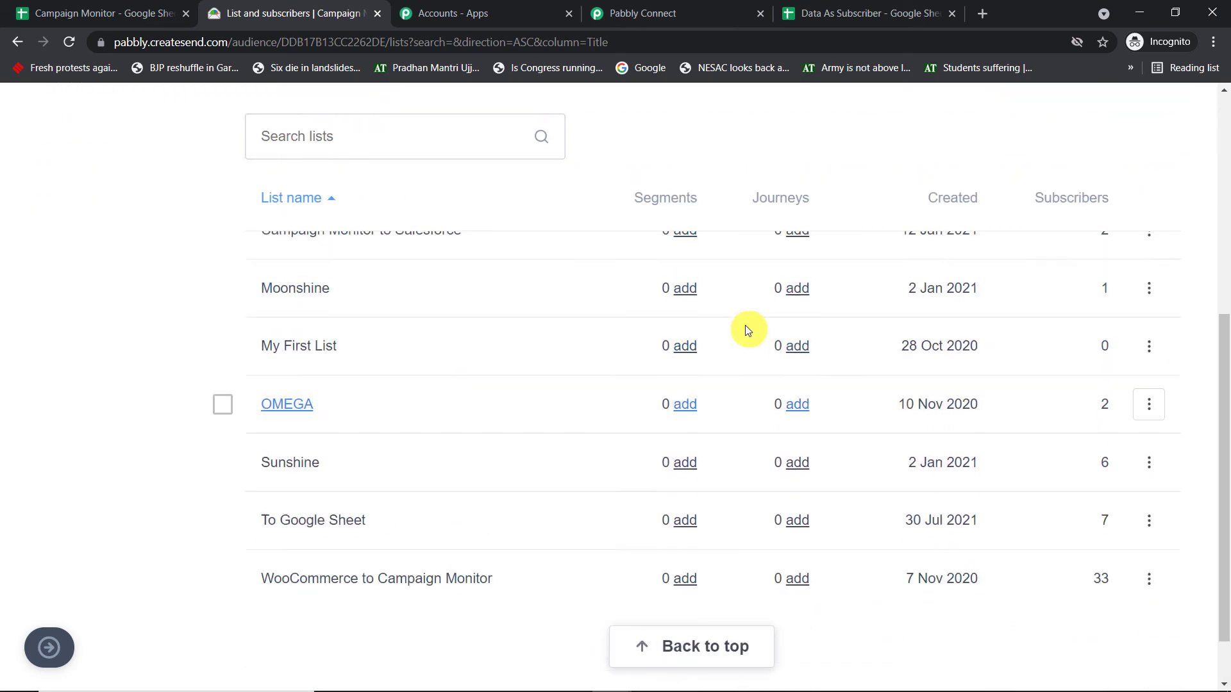
pyautogui.click(809, 13)
pyautogui.click(605, 15)
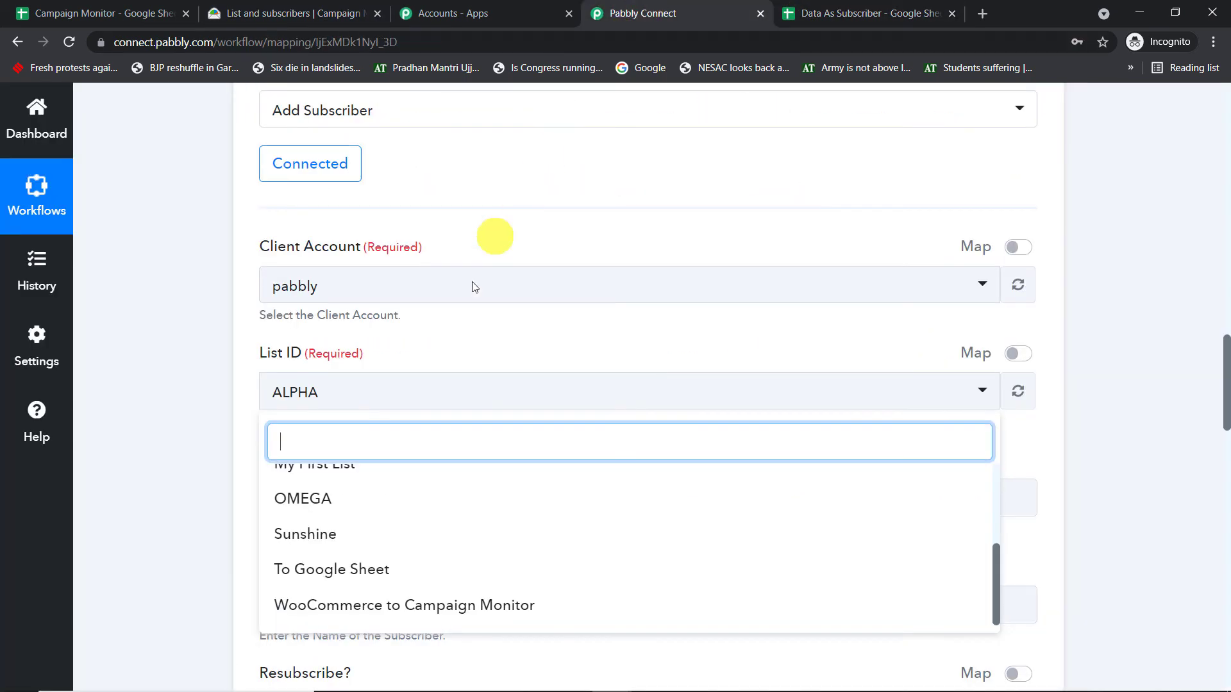
pyautogui.click(328, 538)
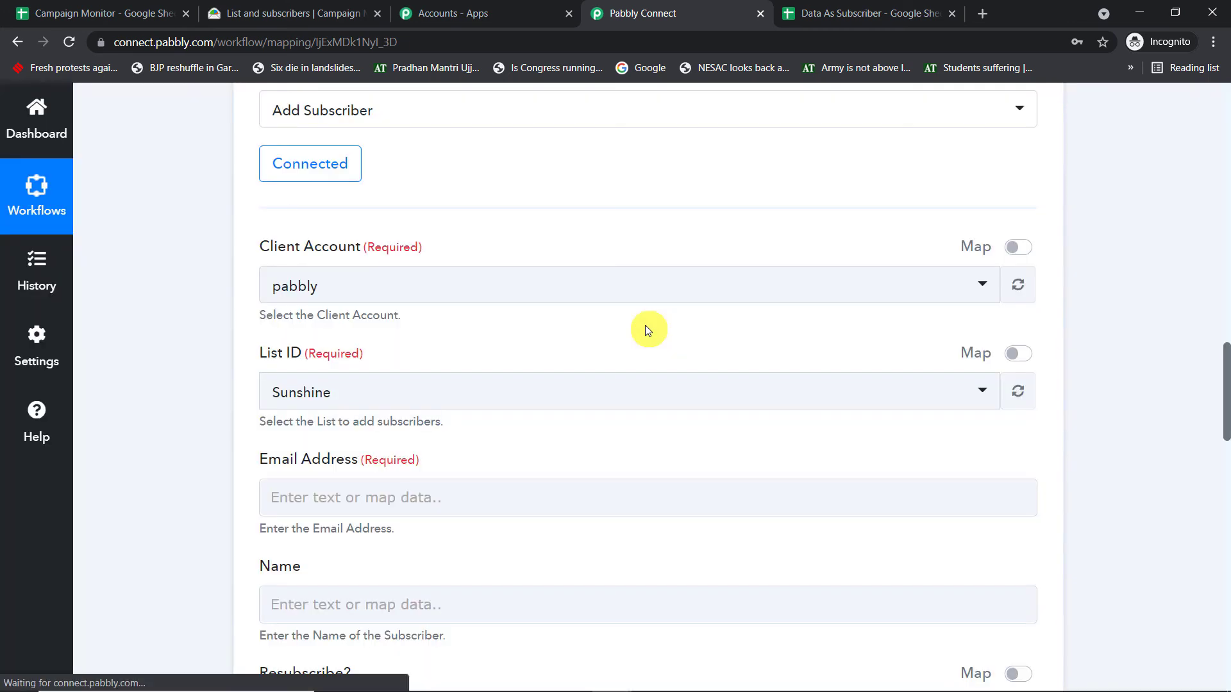
# - Locate the e-mail value in the trigger response and map the action's Email Address field to the Google Sheets Email value
pyautogui.scroll(-2, 644, 325)
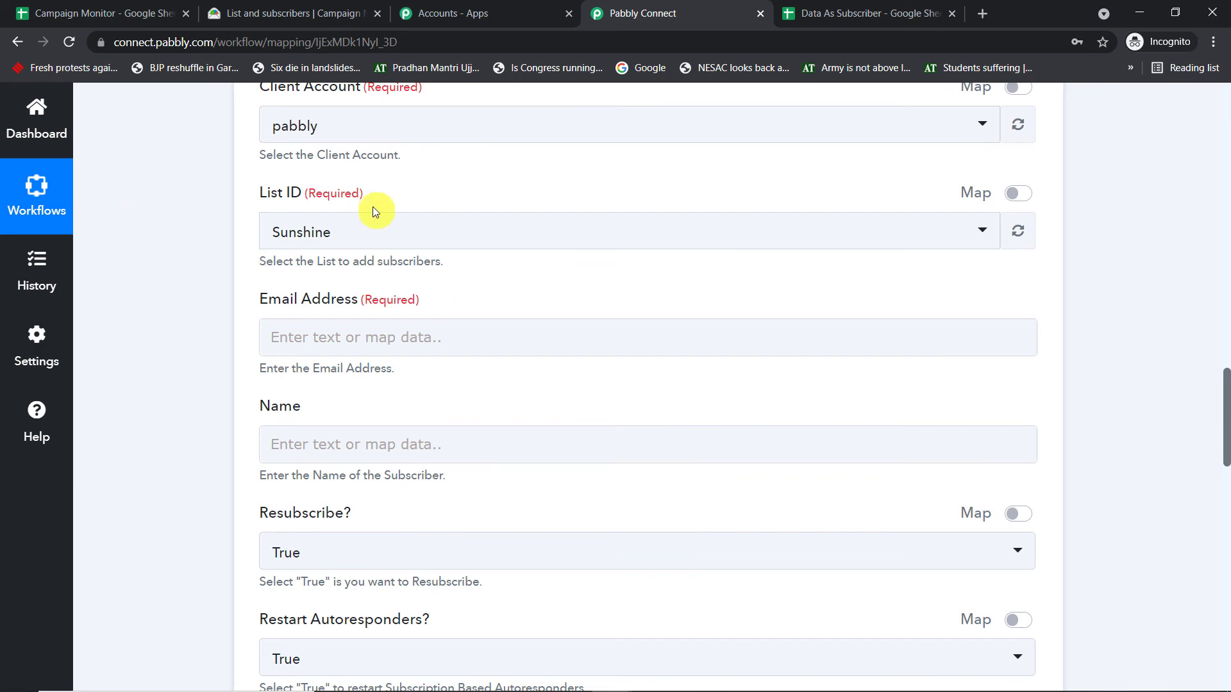
pyautogui.click(341, 346)
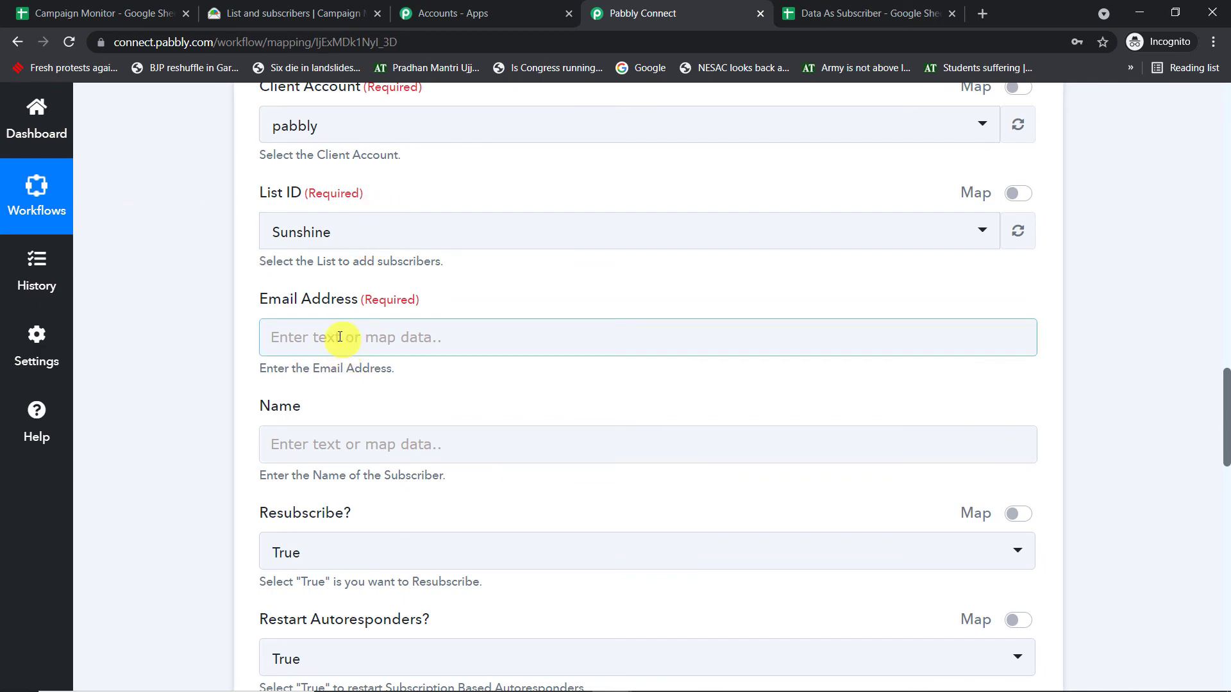
pyautogui.scroll(15, 1225, 263)
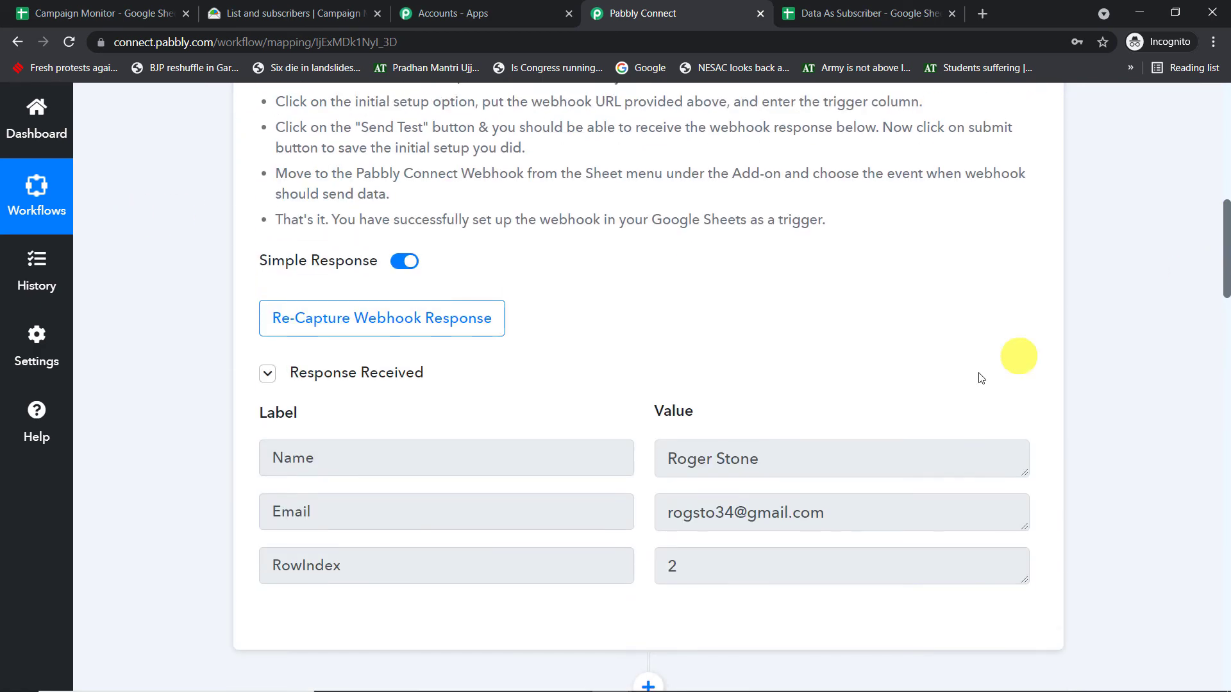
pyautogui.scroll(-3, 894, 375)
pyautogui.moveTo(886, 361); pyautogui.dragTo(602, 355)
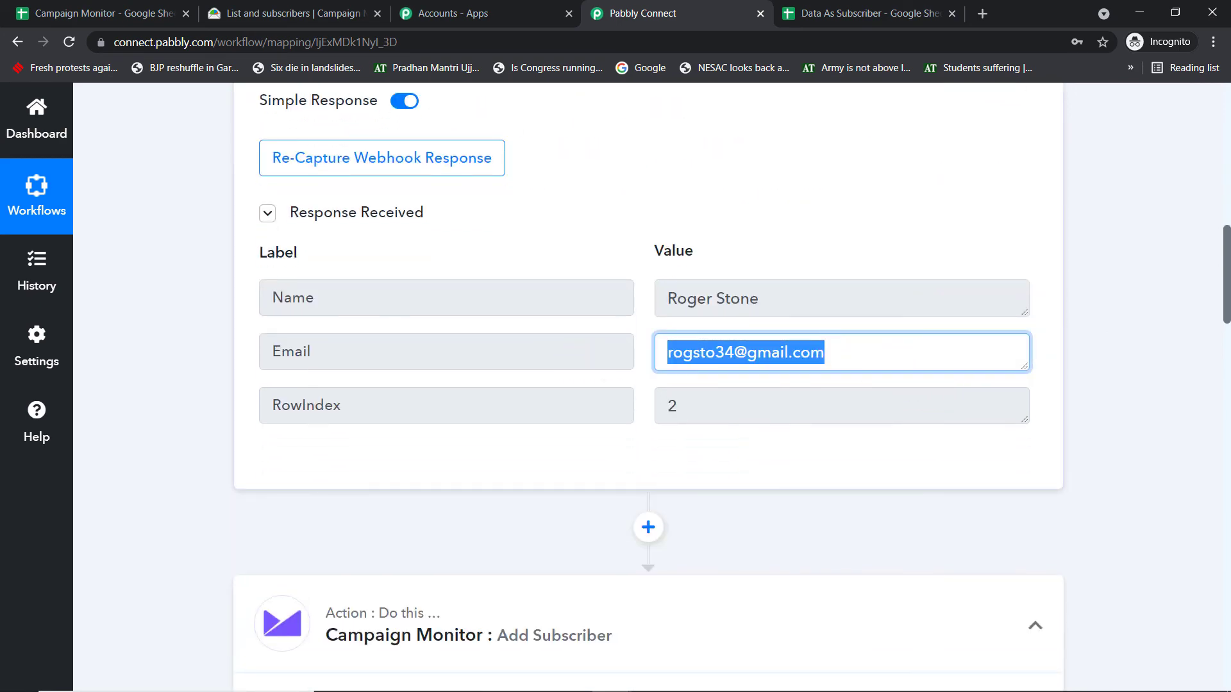
pyautogui.scroll(-10, 1225, 340)
pyautogui.scroll(-5, 1222, 335)
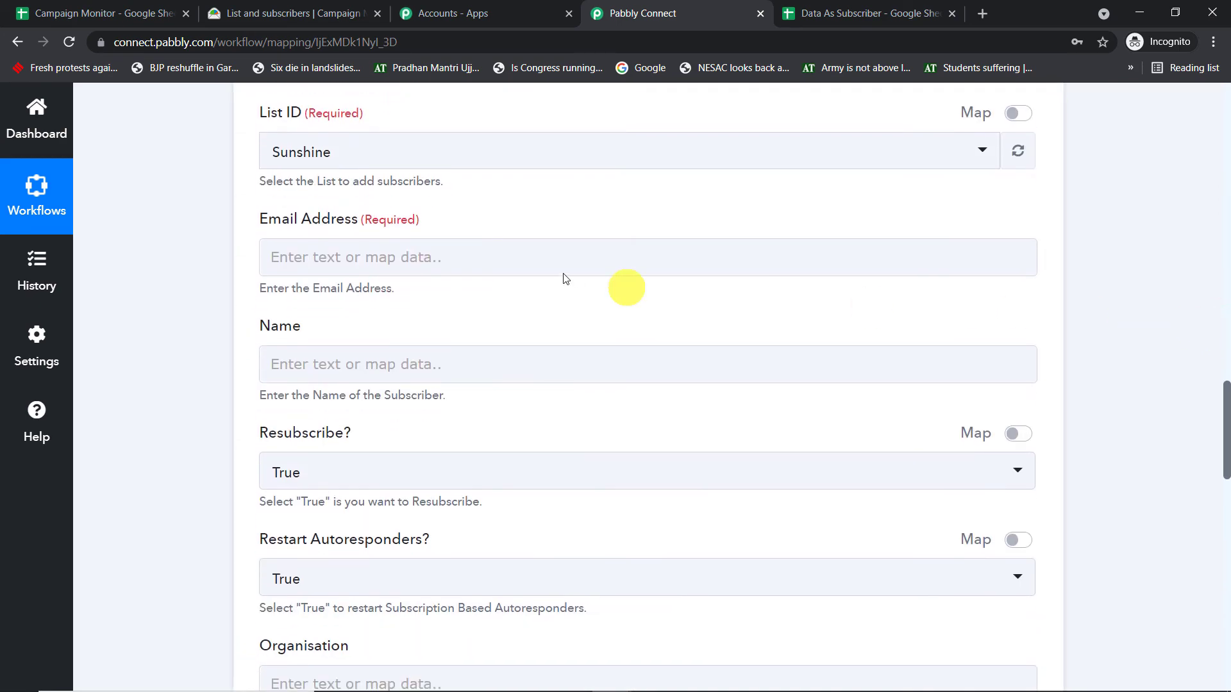
pyautogui.click(489, 254)
pyautogui.click(454, 404)
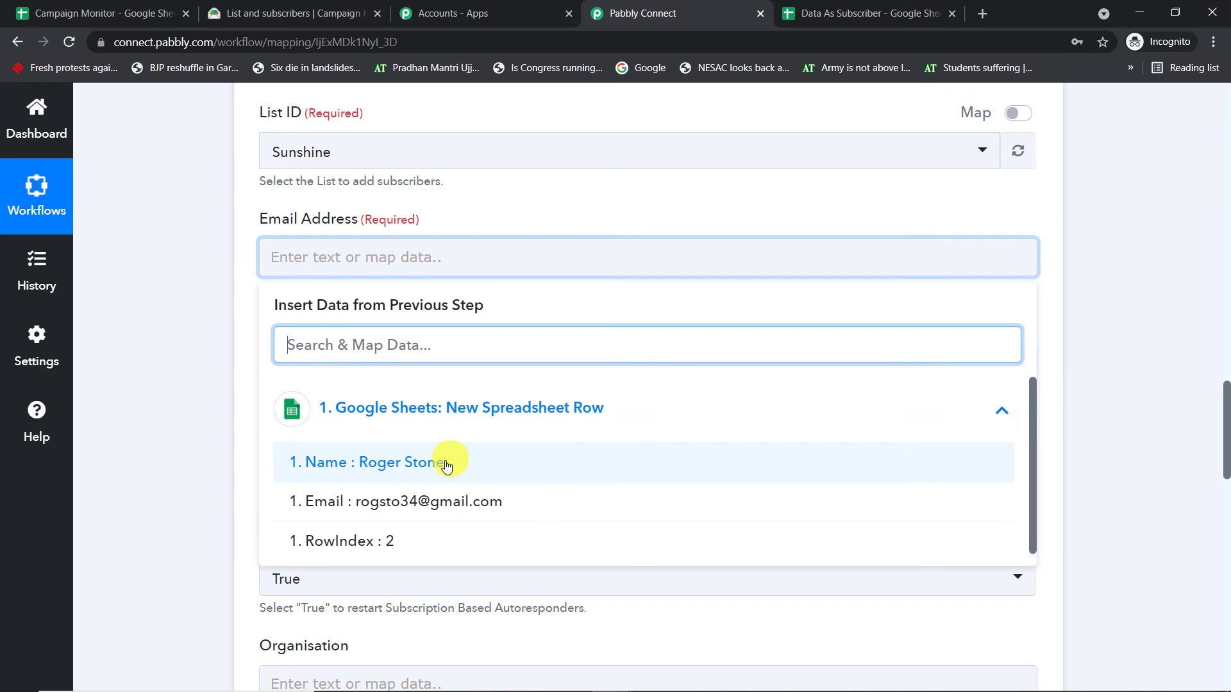
pyautogui.click(431, 503)
pyautogui.click(1122, 270)
# - Map the action's Name field to the Name value from the Google Sheets trigger
pyautogui.scroll(-1, 961, 276)
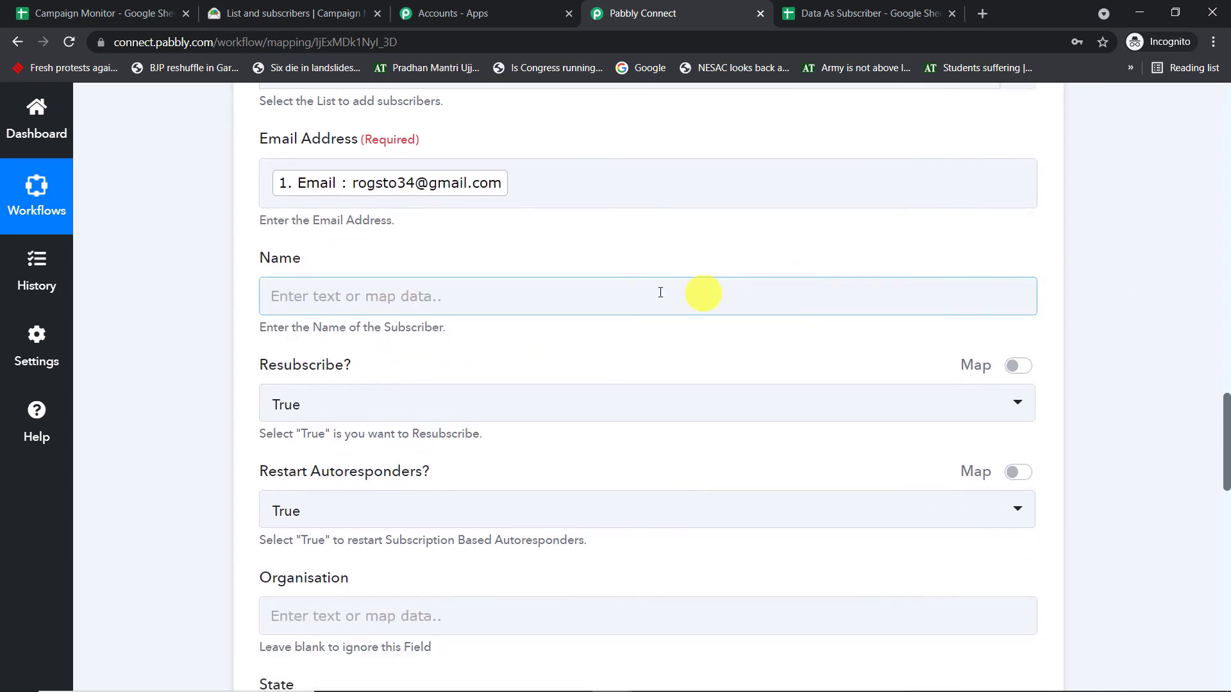
pyautogui.click(550, 308)
pyautogui.click(469, 432)
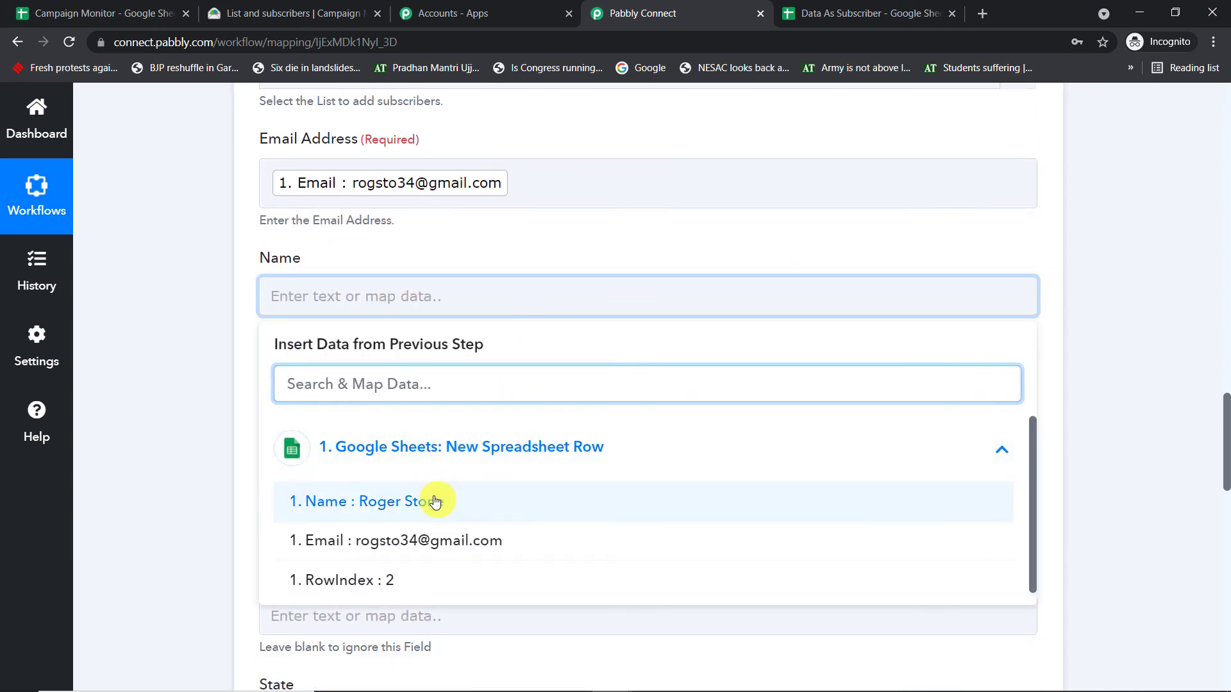
pyautogui.click(434, 500)
pyautogui.click(1117, 227)
pyautogui.scroll(-8, 1084, 242)
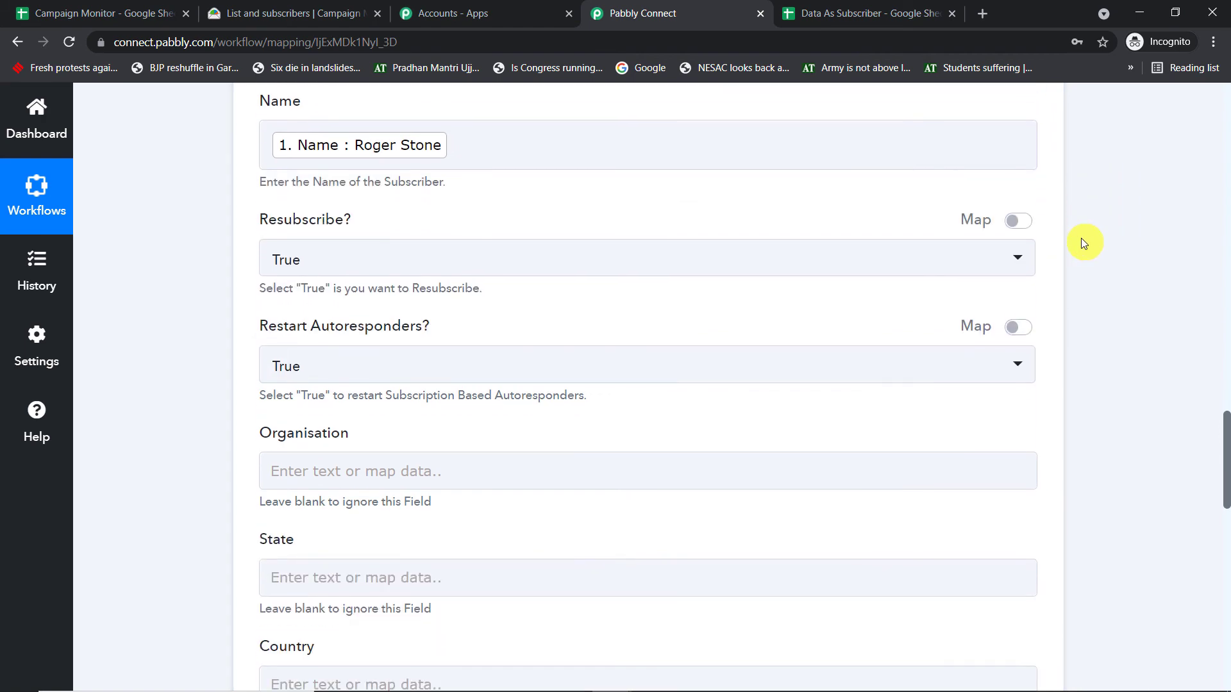
# - Save the Campaign Monitor Add Subscriber action and send a test request
pyautogui.scroll(-6, 1083, 243)
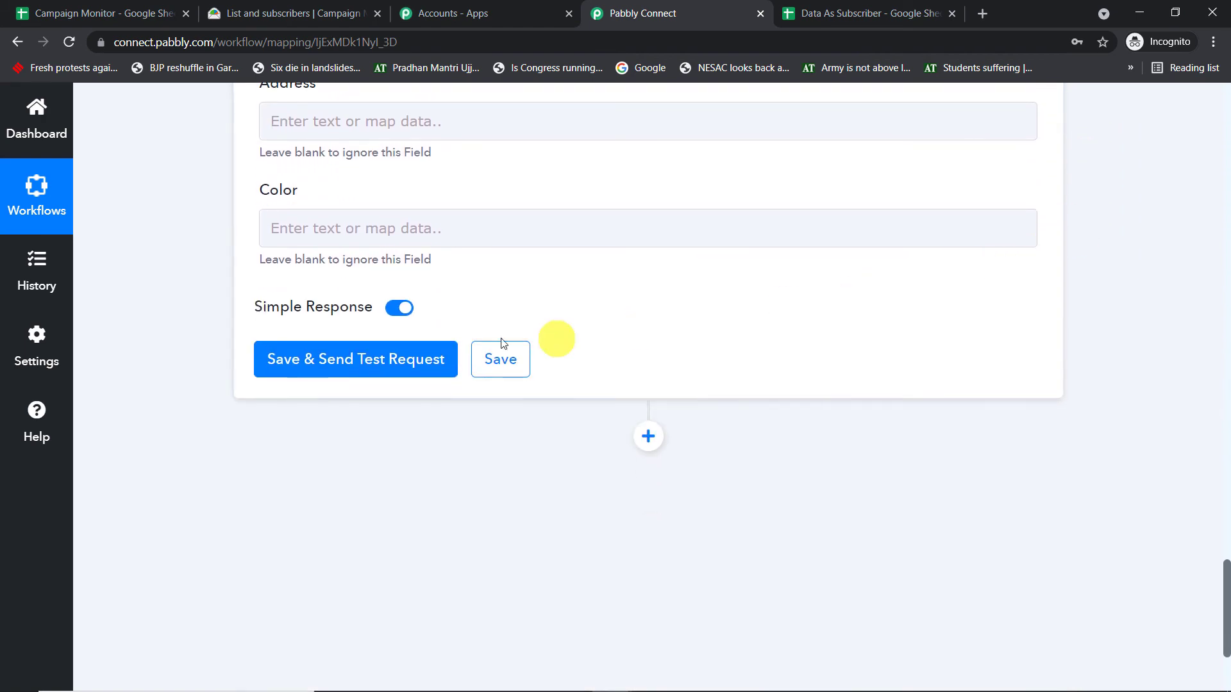
pyautogui.click(365, 365)
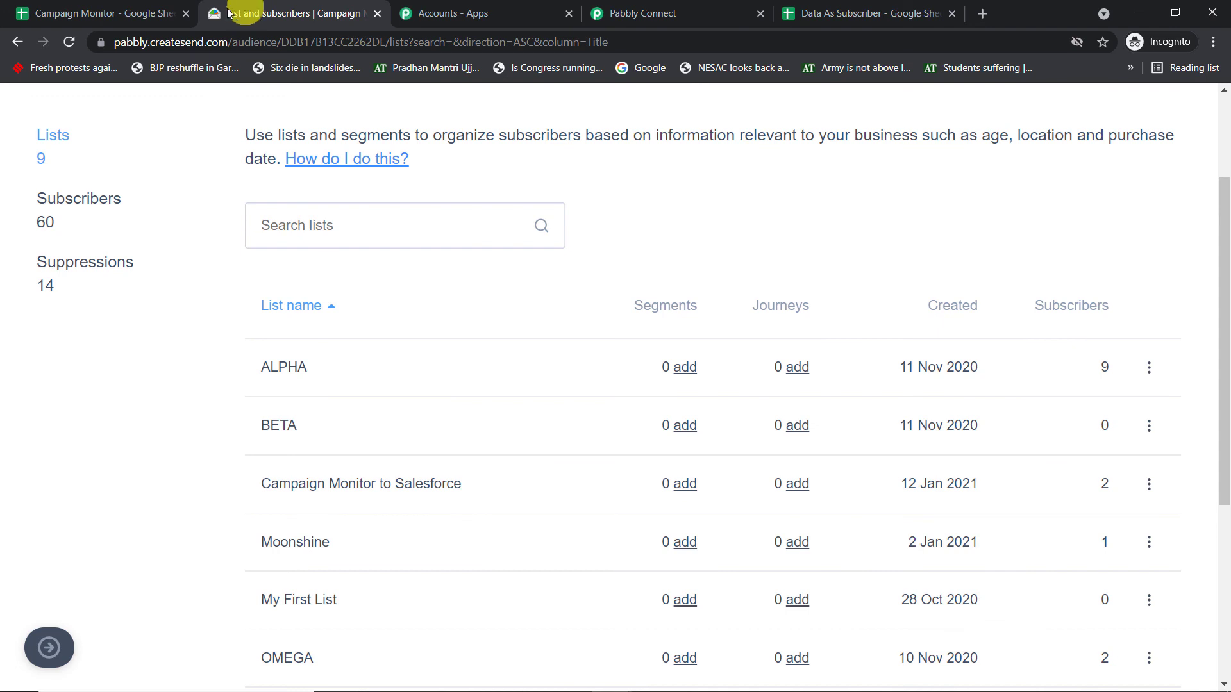
# - In Campaign Monitor, open the Sunshine list and check its active subscribers for the e-mail address and name sent by the test request
pyautogui.scroll(-1, 230, 269)
pyautogui.scroll(-1, 278, 595)
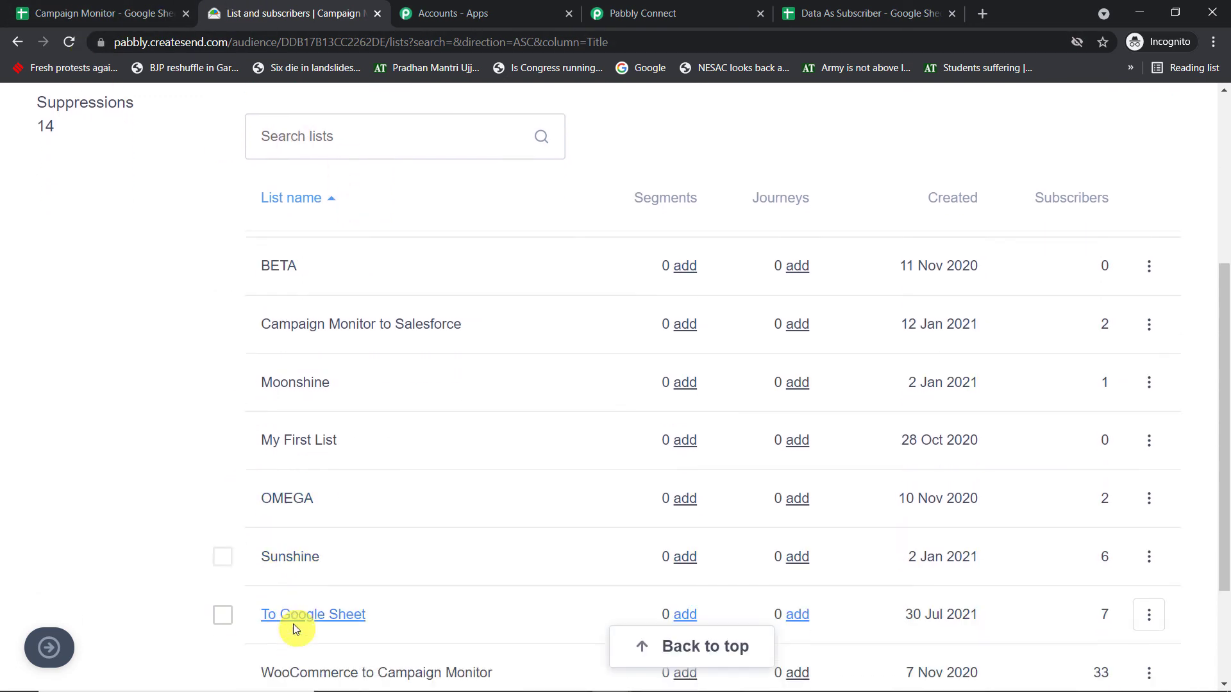
pyautogui.click(295, 556)
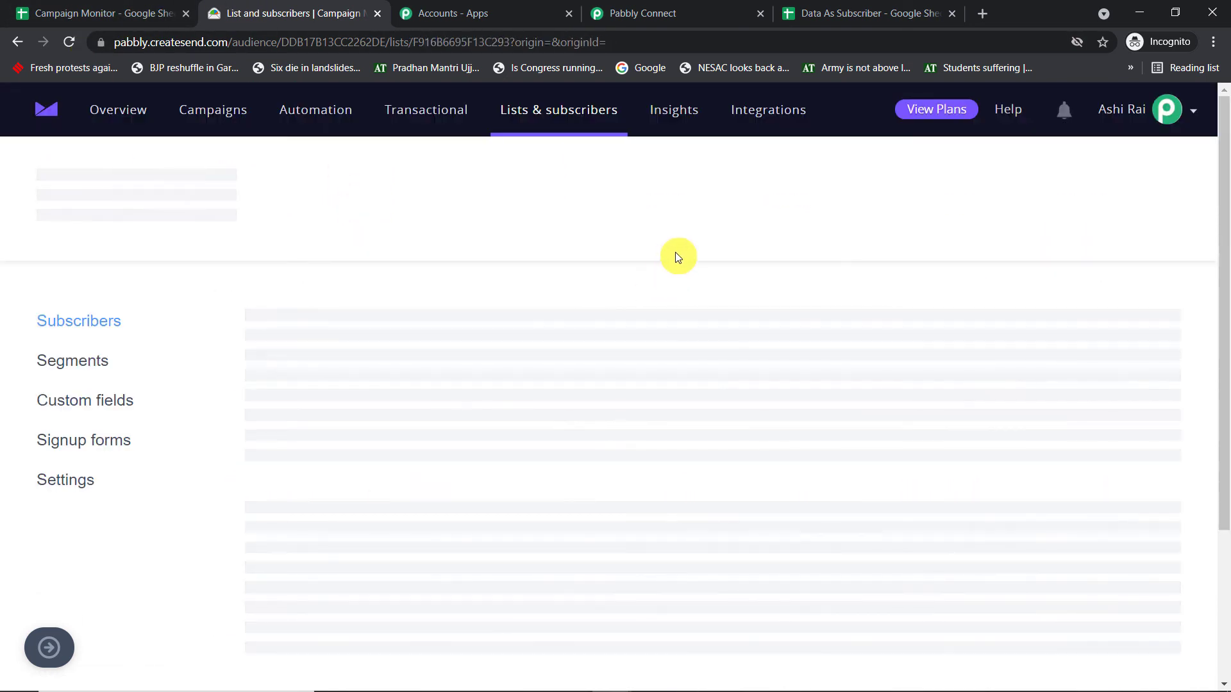
pyautogui.scroll(-2, 687, 252)
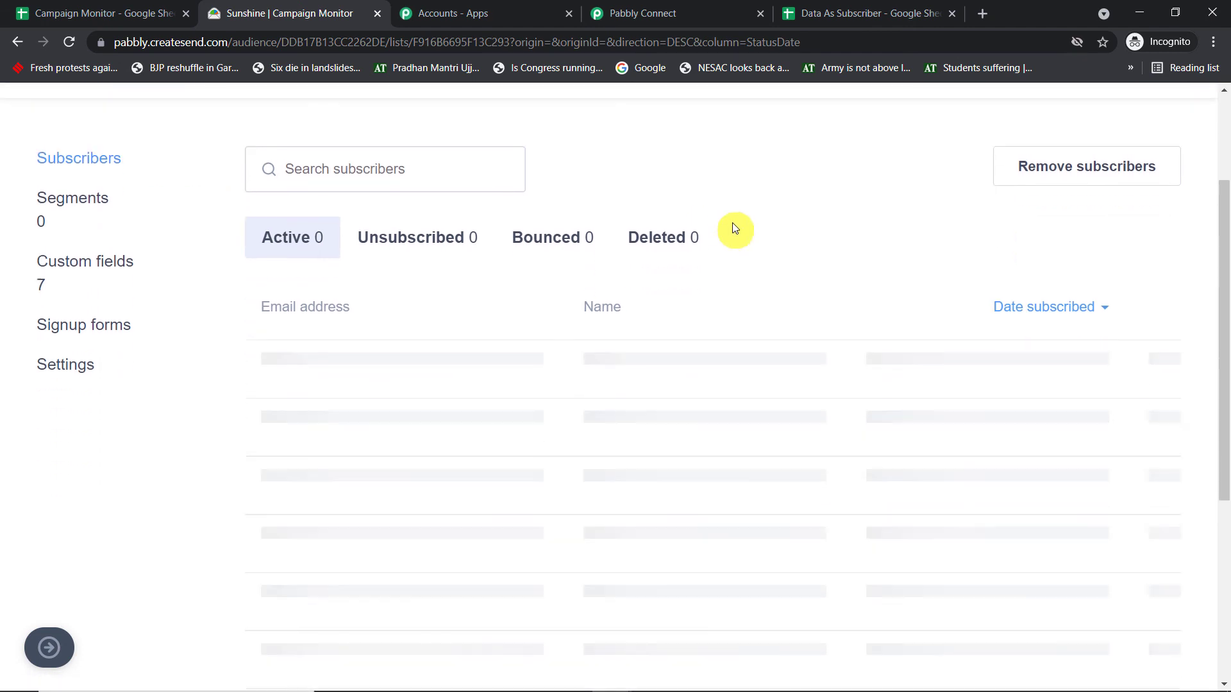
pyautogui.scroll(-2, 714, 195)
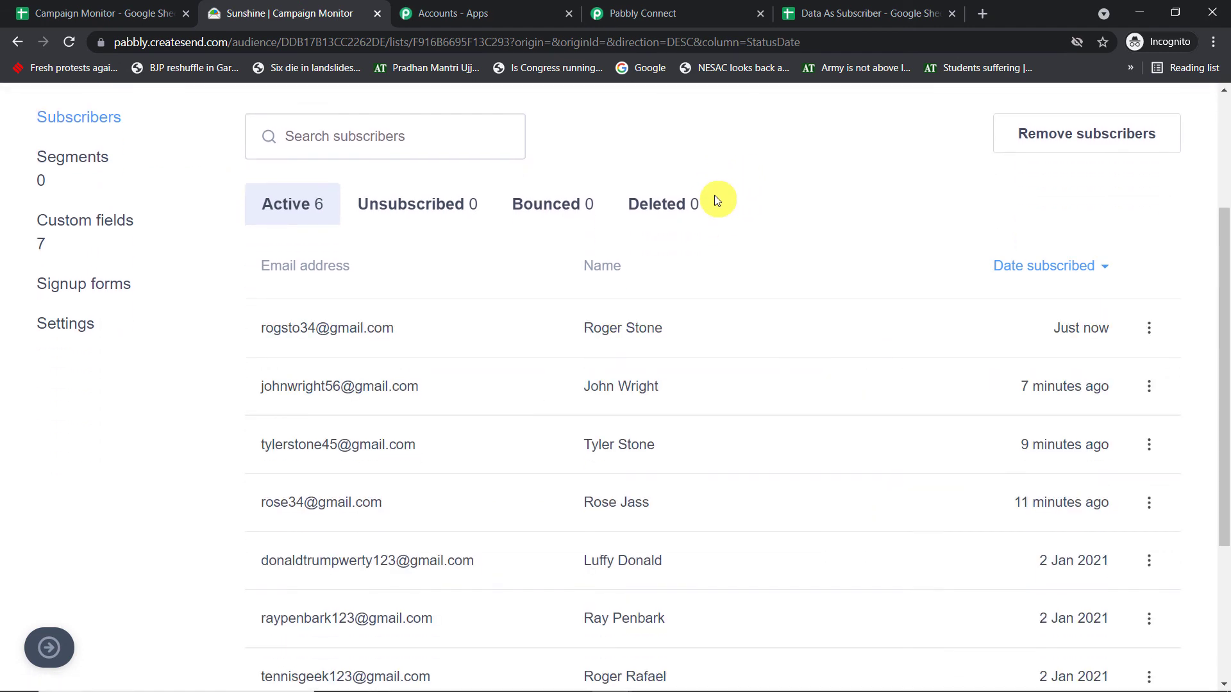
pyautogui.scroll(3, 637, 404)
pyautogui.moveTo(692, 454); pyautogui.dragTo(503, 455)
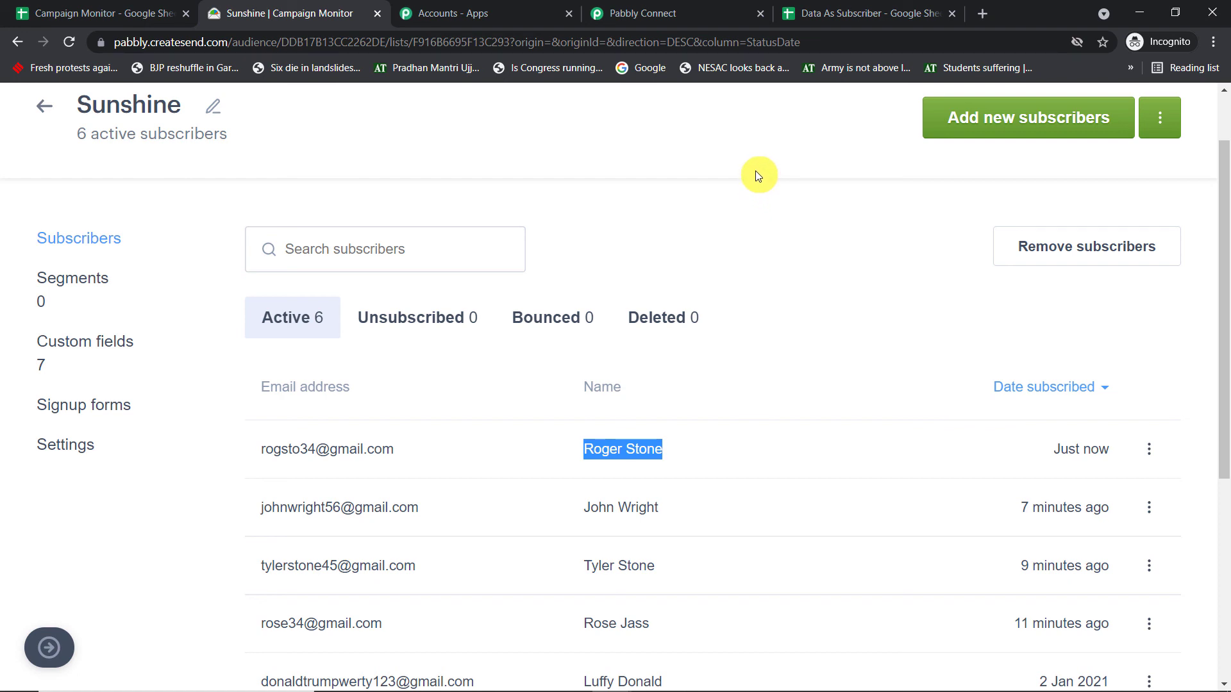
# - Return to Pabbly Connect and collapse both the Campaign Monitor Add Subscriber action and the Google Sheets New Spreadsheet Row trigger
pyautogui.click(690, 13)
pyautogui.scroll(13, 1199, 251)
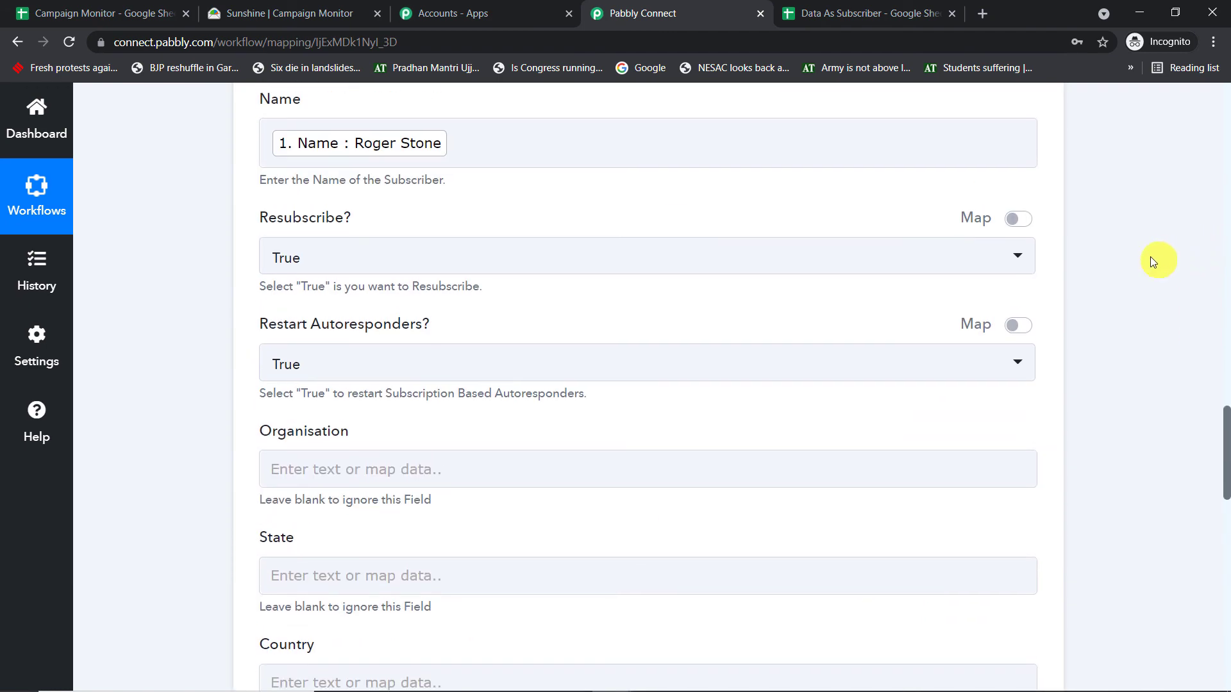
pyautogui.scroll(13, 1154, 262)
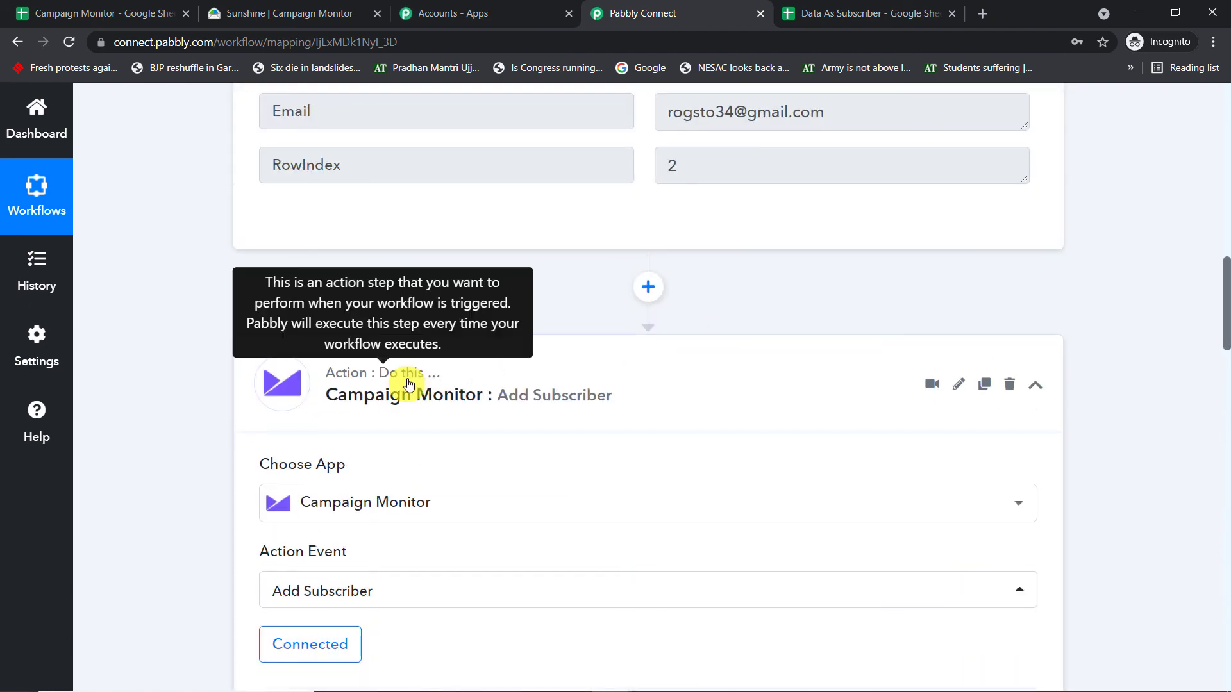
pyautogui.click(459, 378)
pyautogui.scroll(10, 1205, 308)
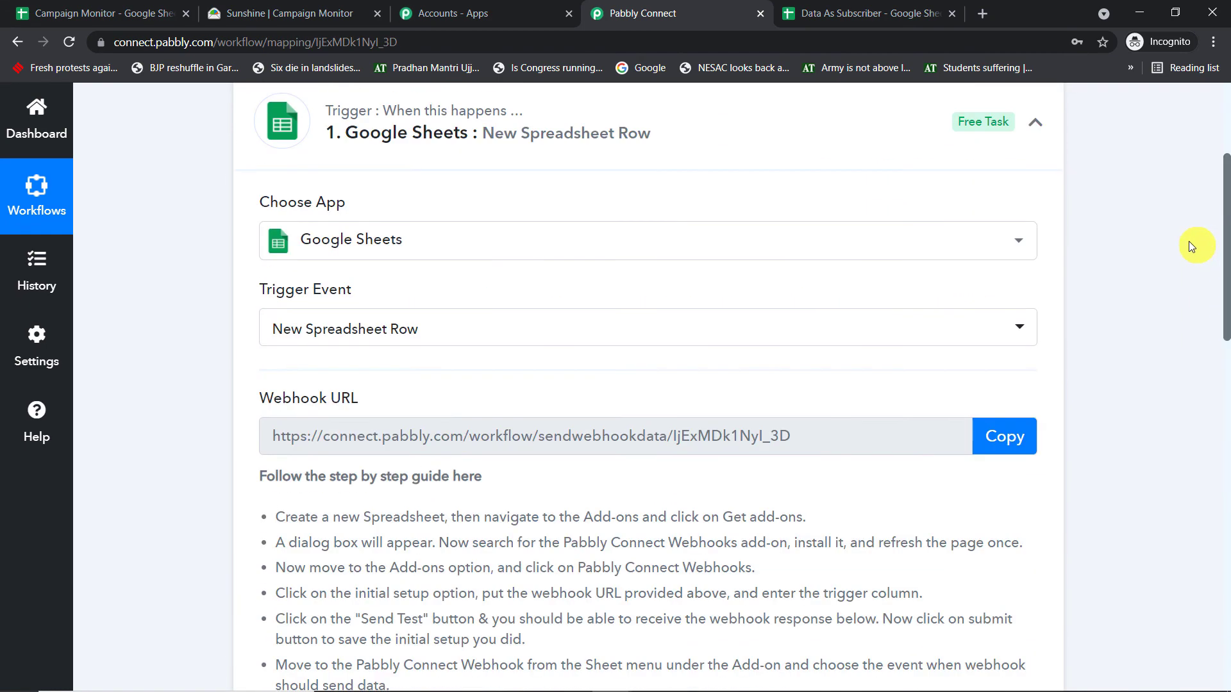
pyautogui.scroll(4, 1189, 241)
pyautogui.click(625, 335)
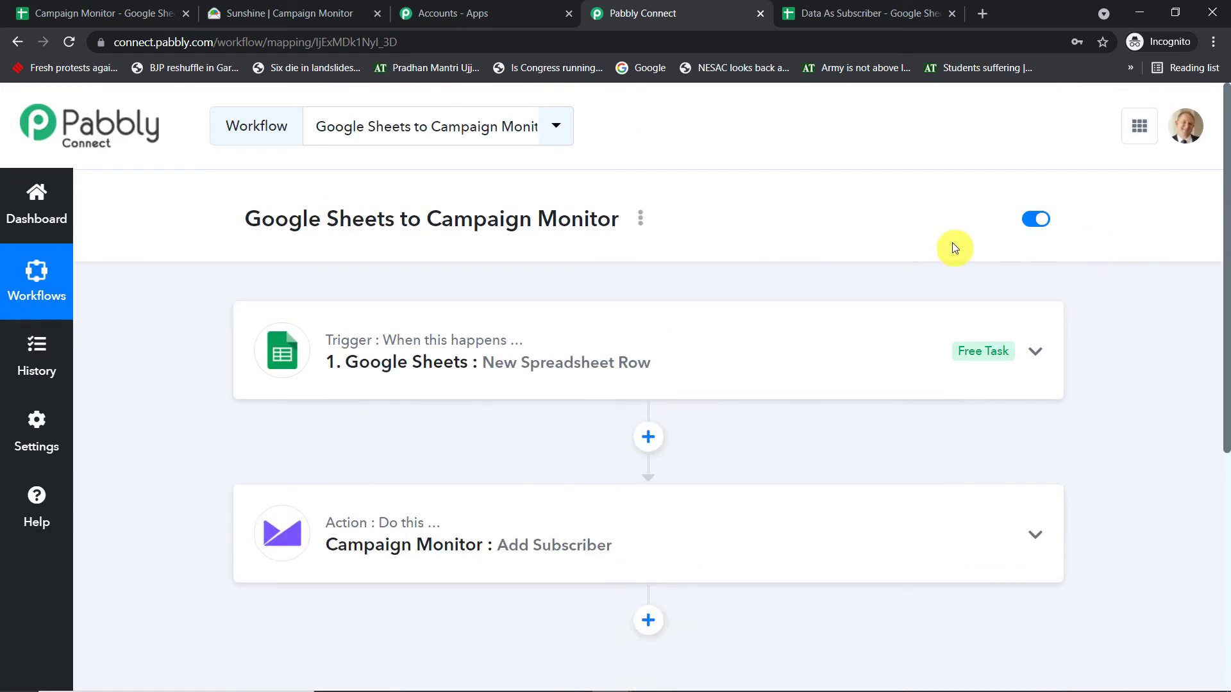